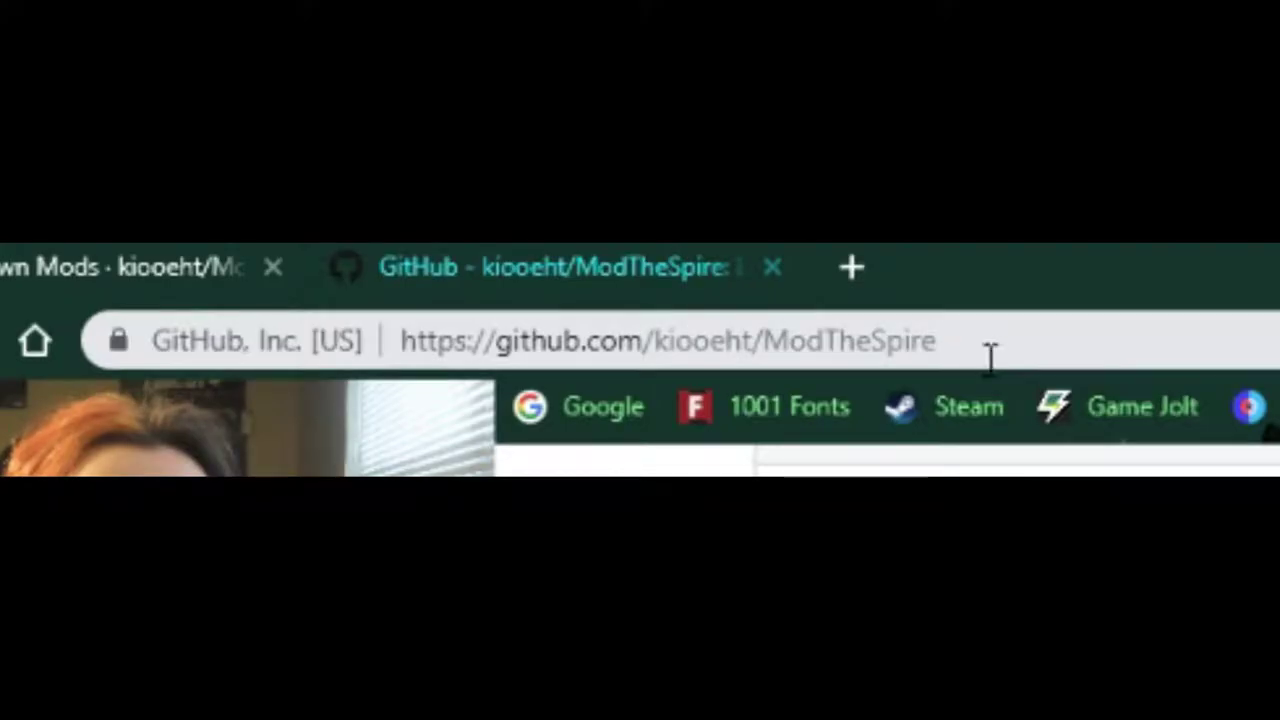
# Step: Follow the Installation 'Release' link to the ModTheSpire Releases page showing v3.6.3
pyautogui.moveTo(1083, 343); pyautogui.dragTo(314, 351)
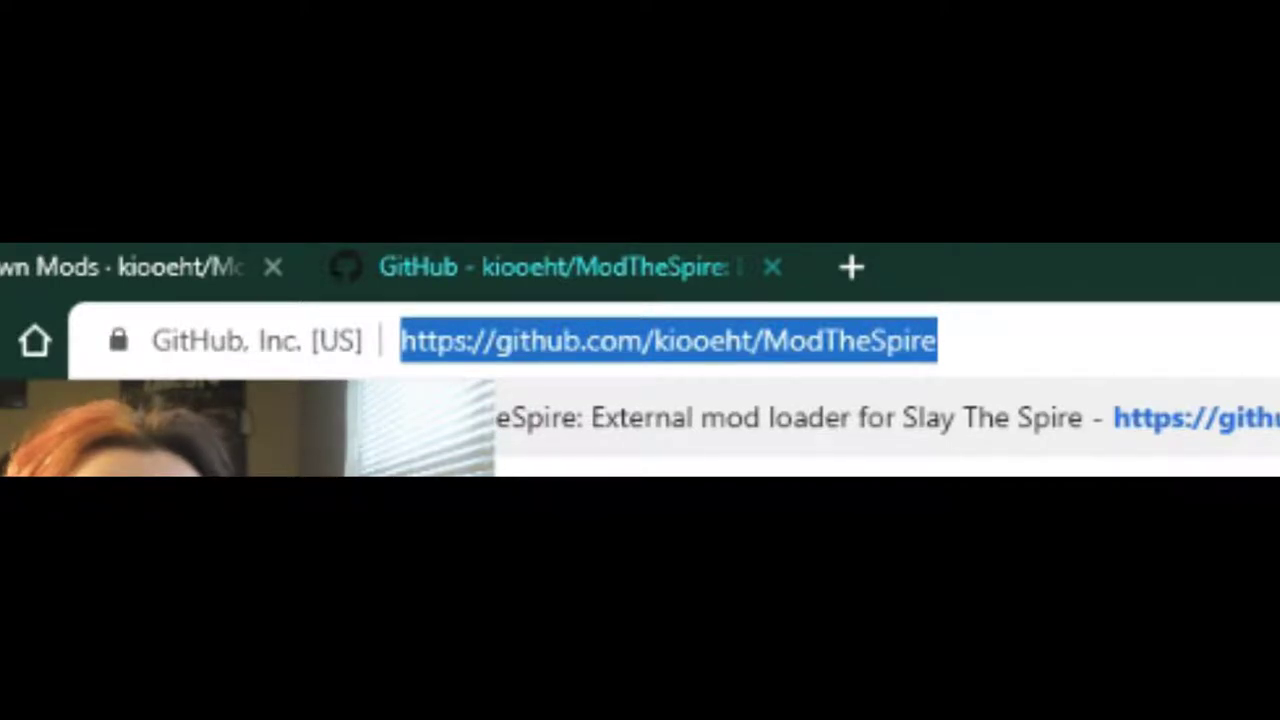
pyautogui.press('Escape')
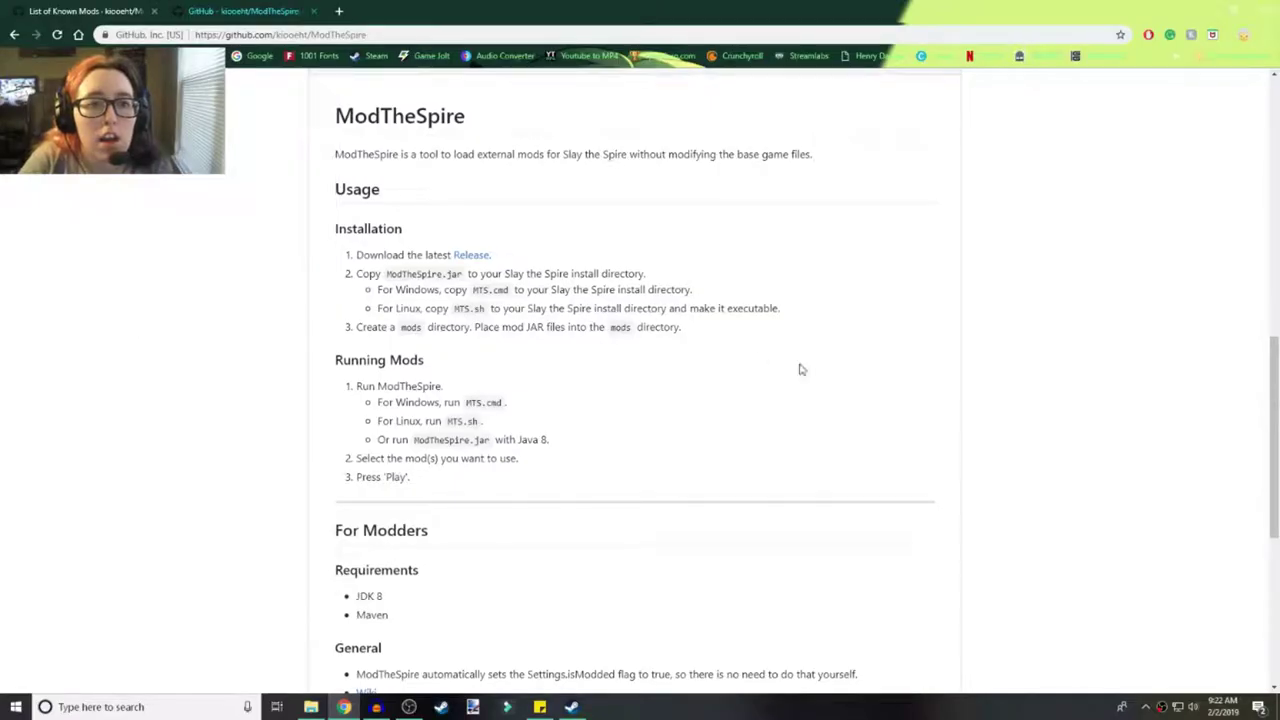
pyautogui.scroll(8, 989, 414)
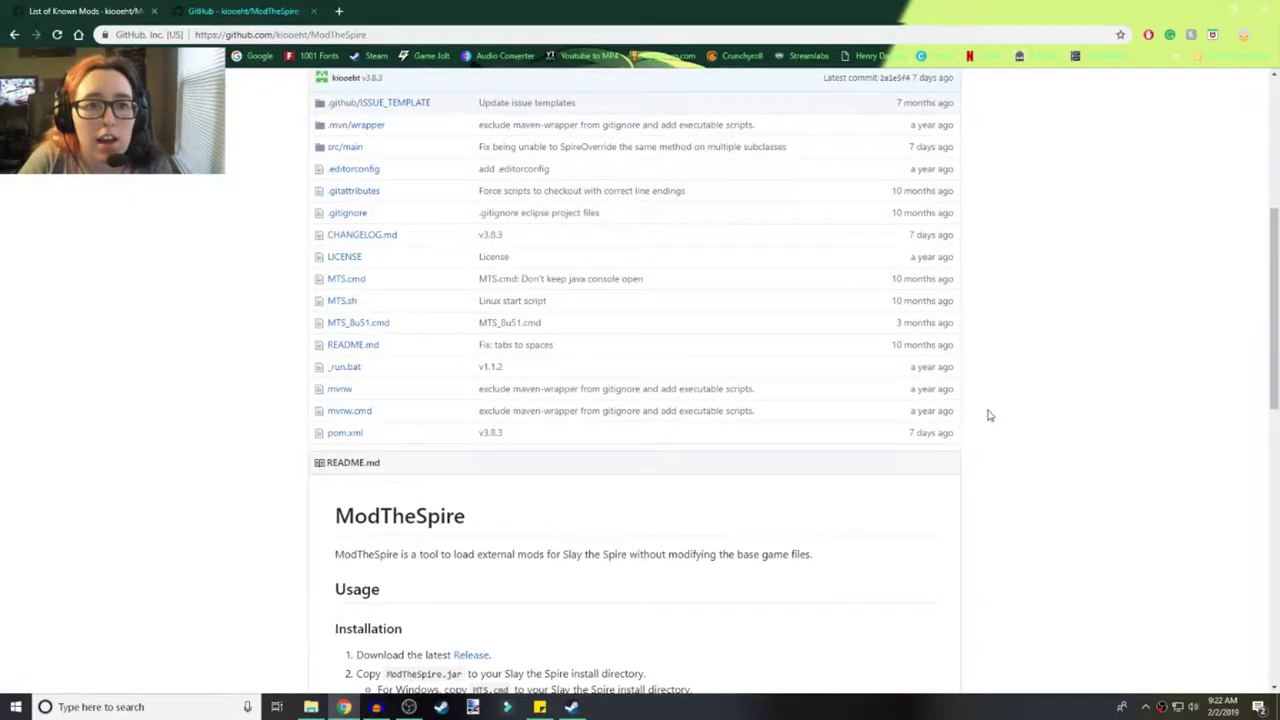
pyautogui.scroll(-7, 1134, 334)
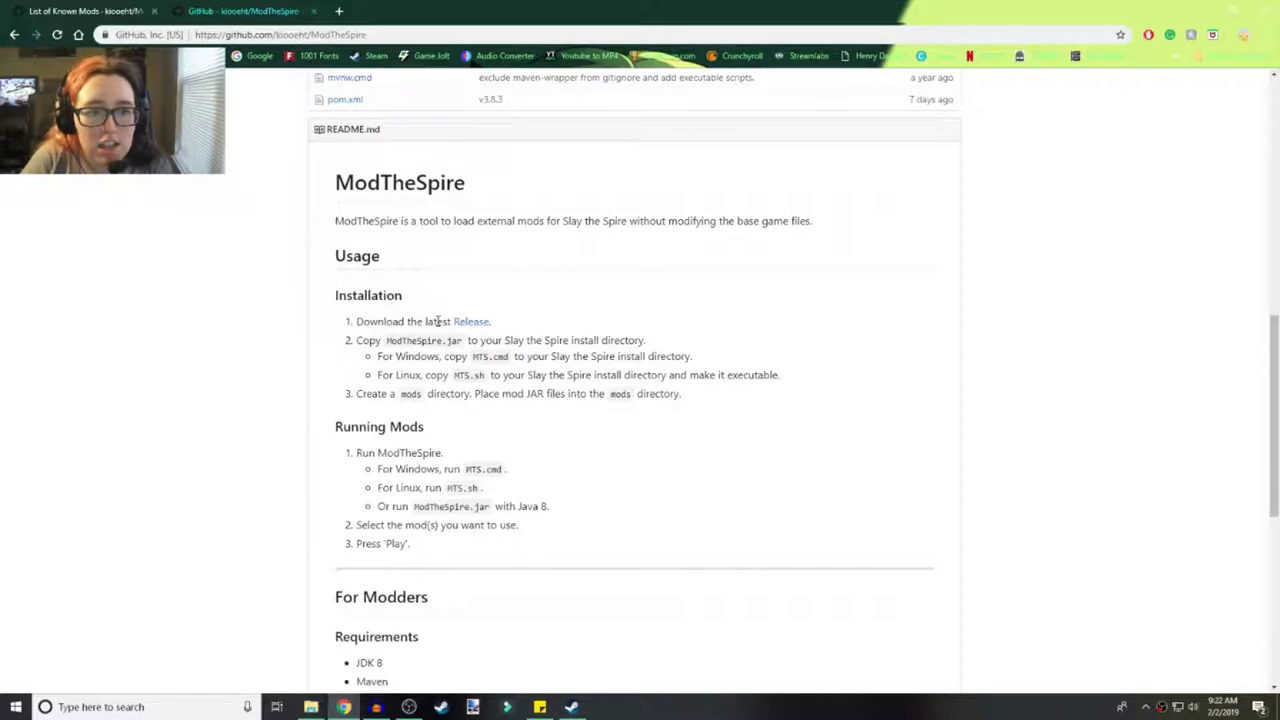
pyautogui.click(471, 322)
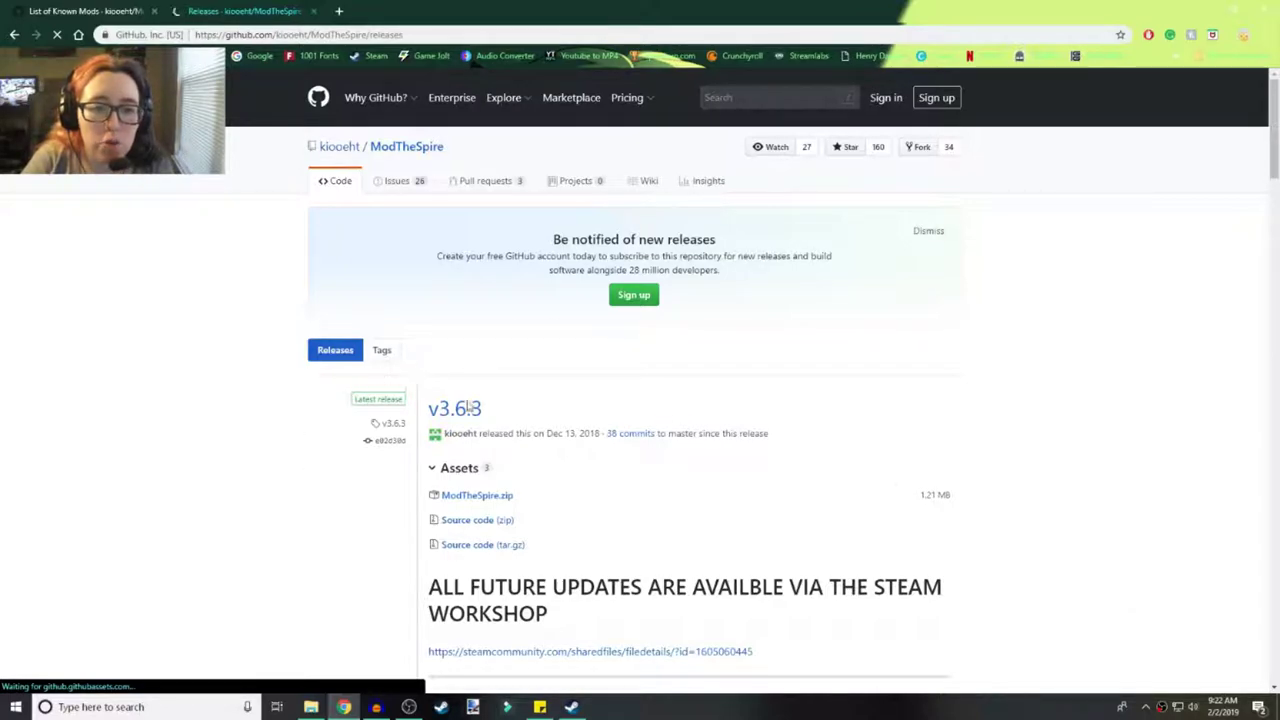
# Step: Download the v3.6.3 'Source code (zip)' and ModTheSpire.zip assets
pyautogui.scroll(-2, 466, 413)
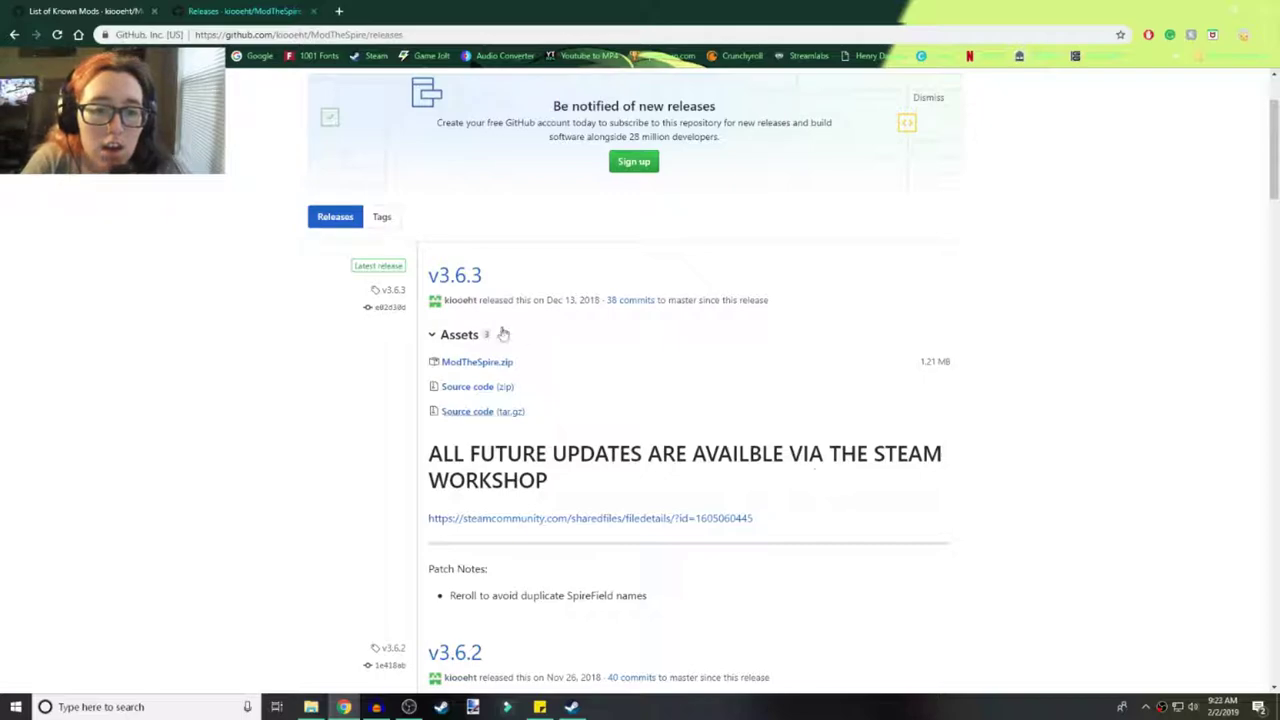
pyautogui.click(481, 388)
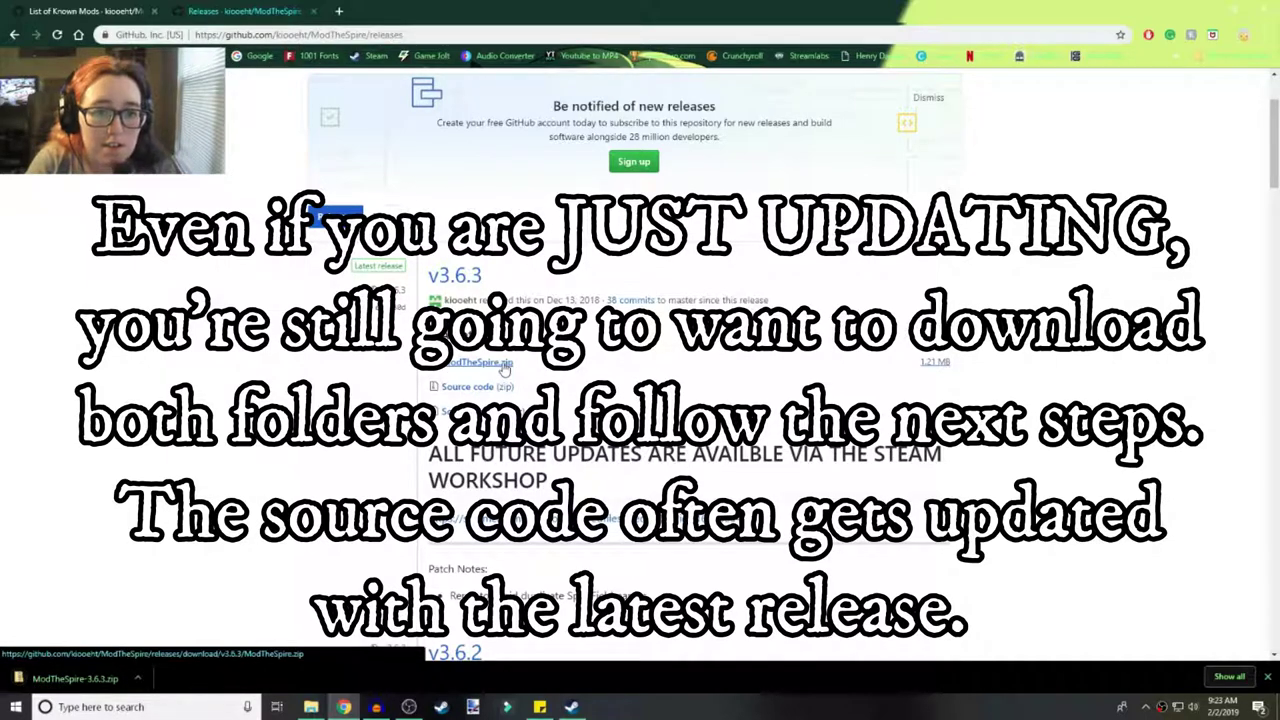
pyautogui.click(506, 364)
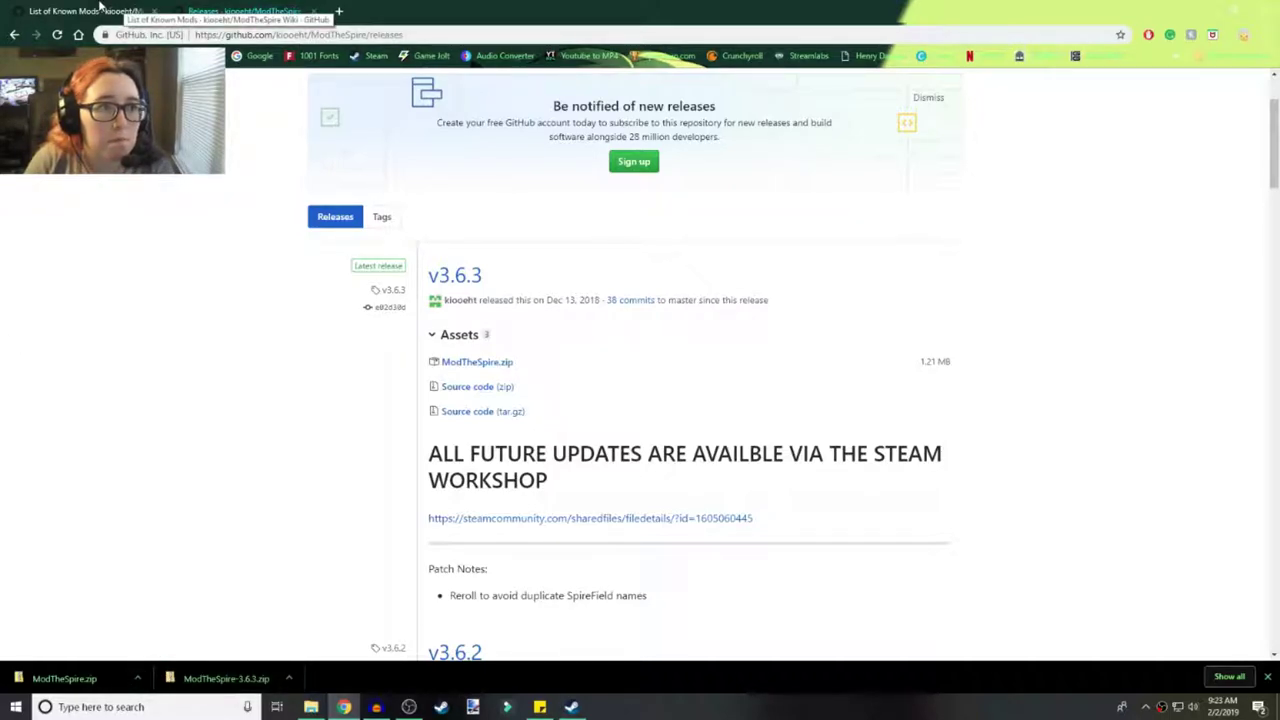
# Step: Show the downloaded source zip in Downloads, then switch to the OS (C:) Explorer window
pyautogui.click(288, 679)
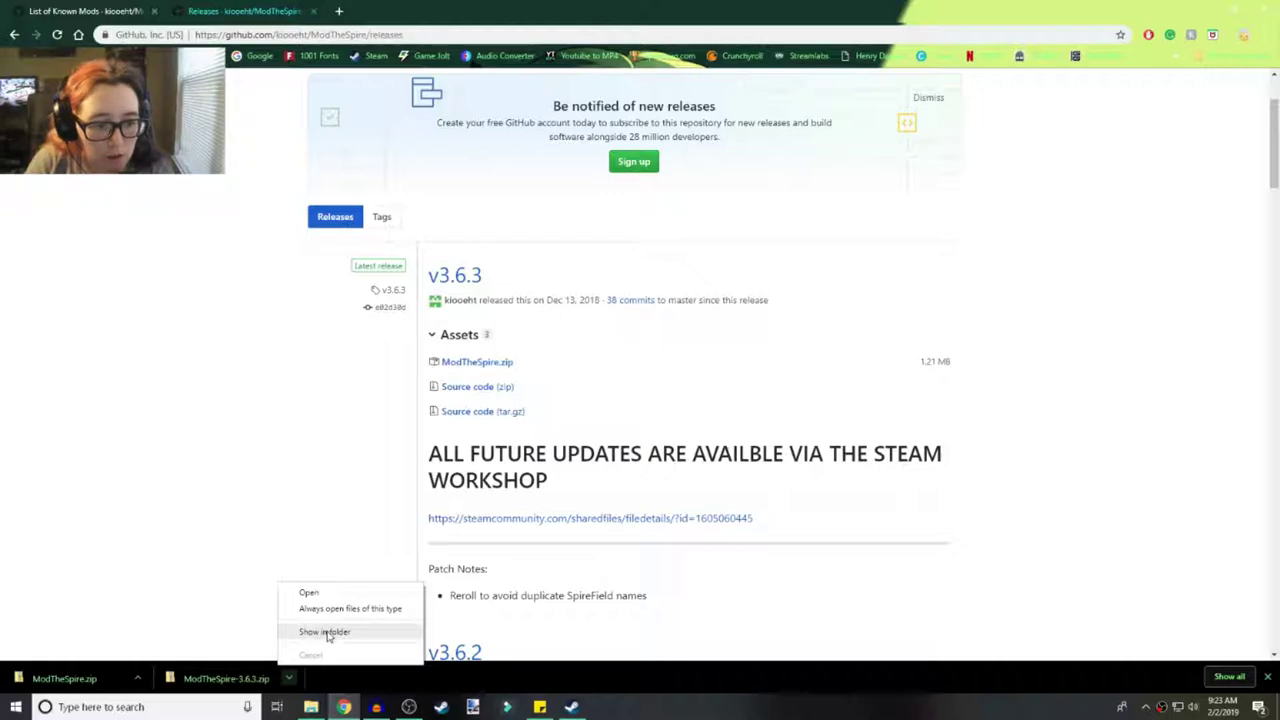
pyautogui.click(326, 632)
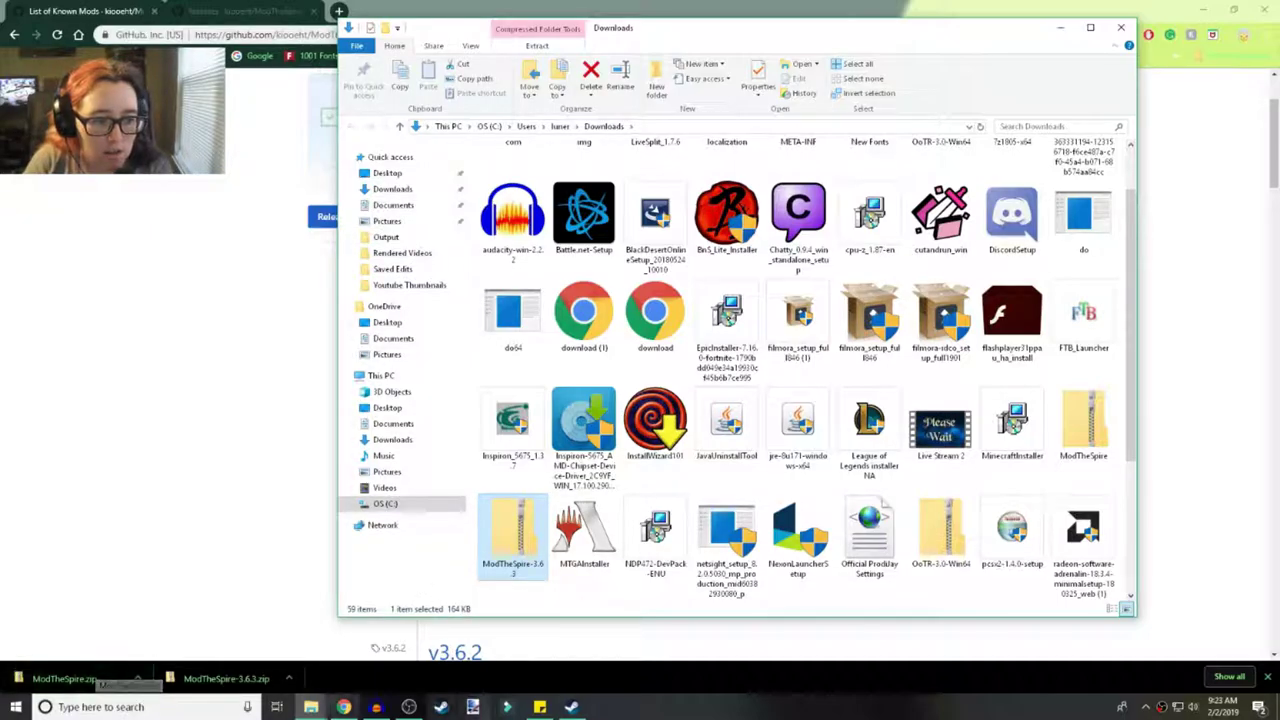
pyautogui.moveTo(311, 708)
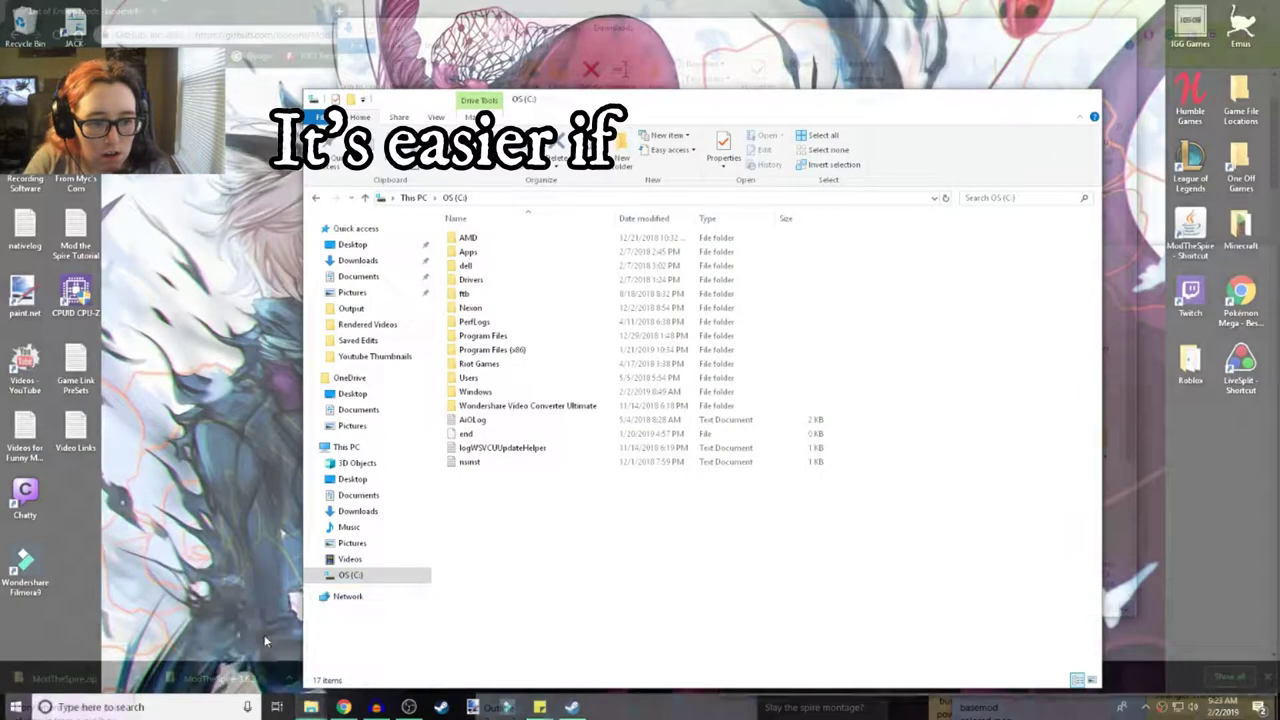
pyautogui.click(268, 643)
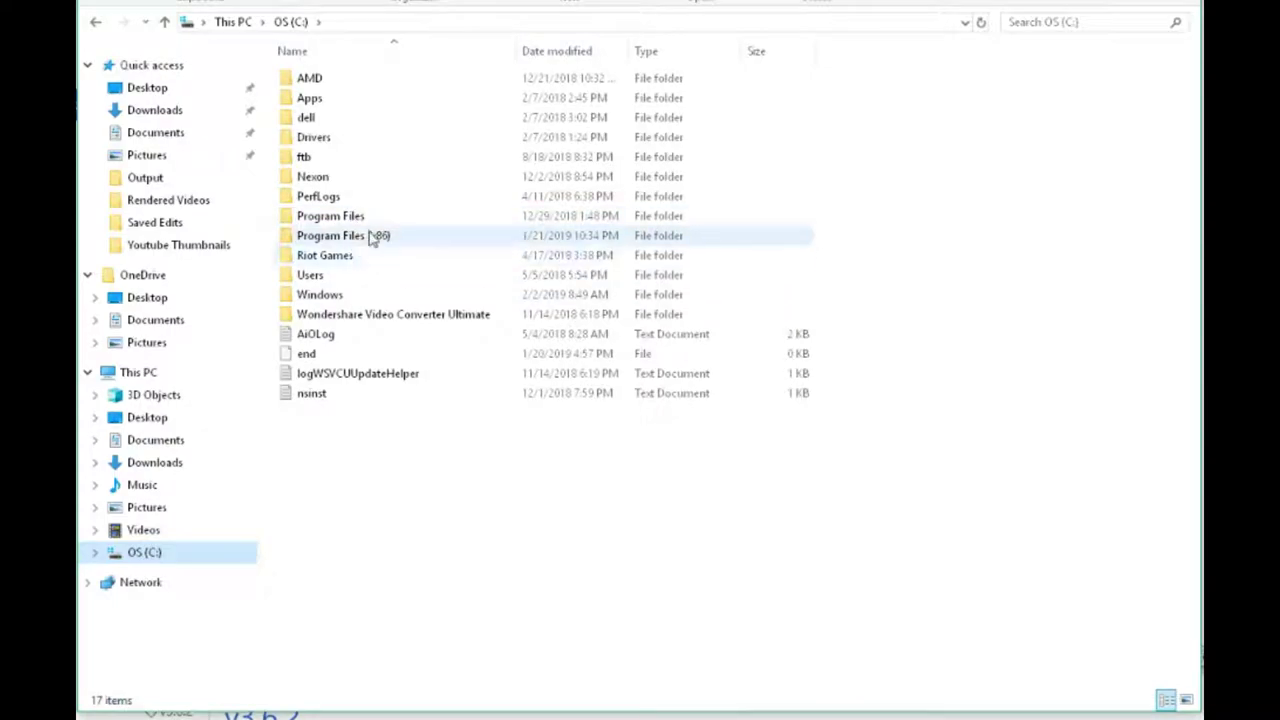
# Step: Browse into Program Files (x86)\Steam\steamapps\common\SlayTheSpire
pyautogui.doubleClick(393, 243)
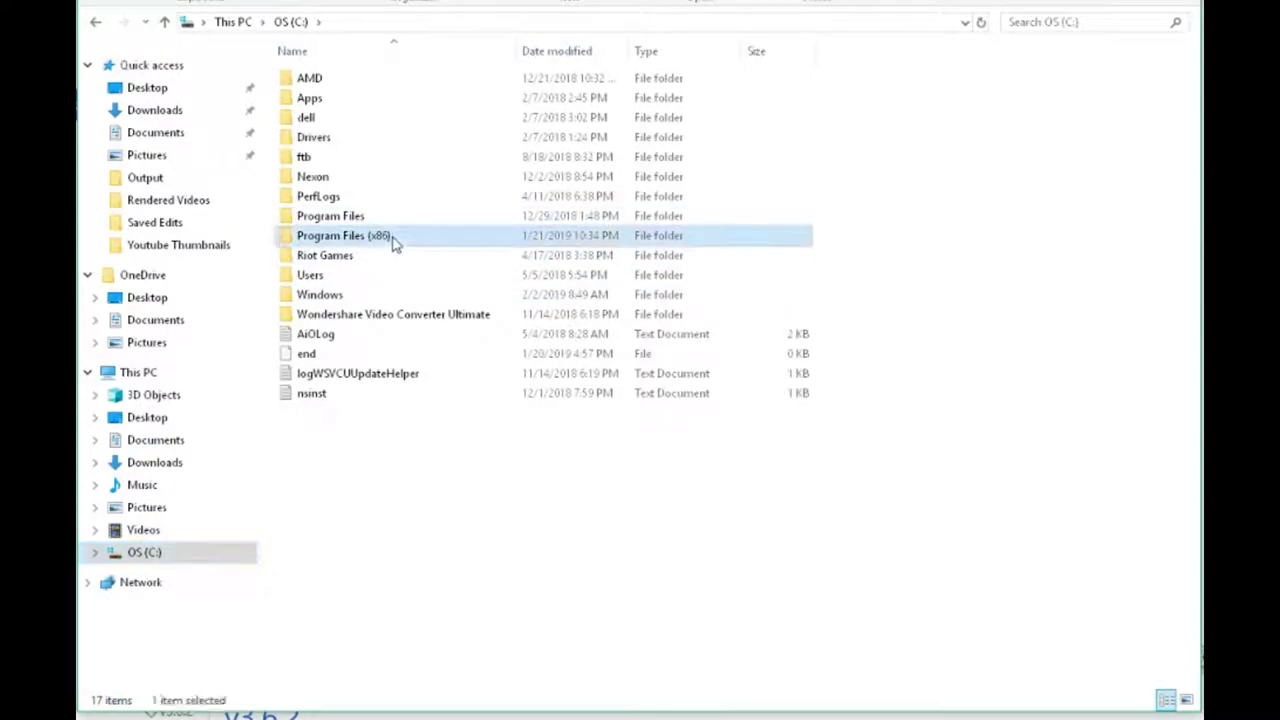
pyautogui.scroll(-2, 715, 345)
pyautogui.scroll(-4, 771, 343)
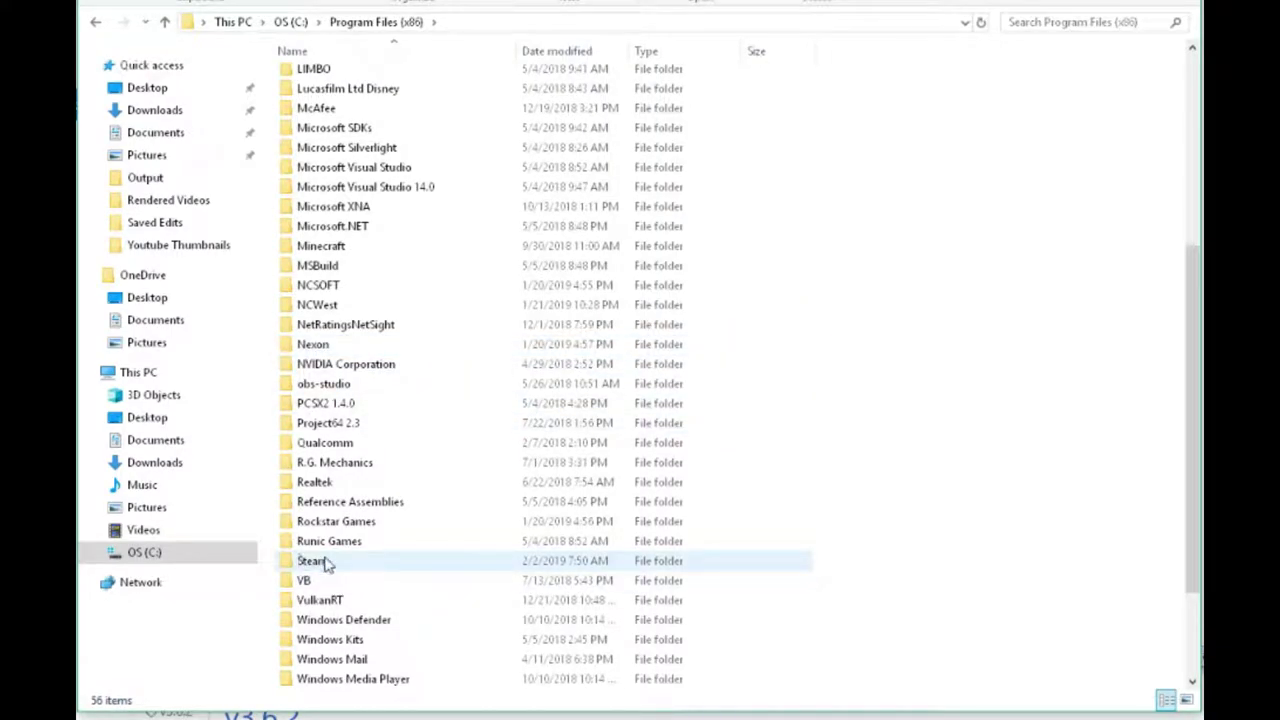
pyautogui.doubleClick(330, 563)
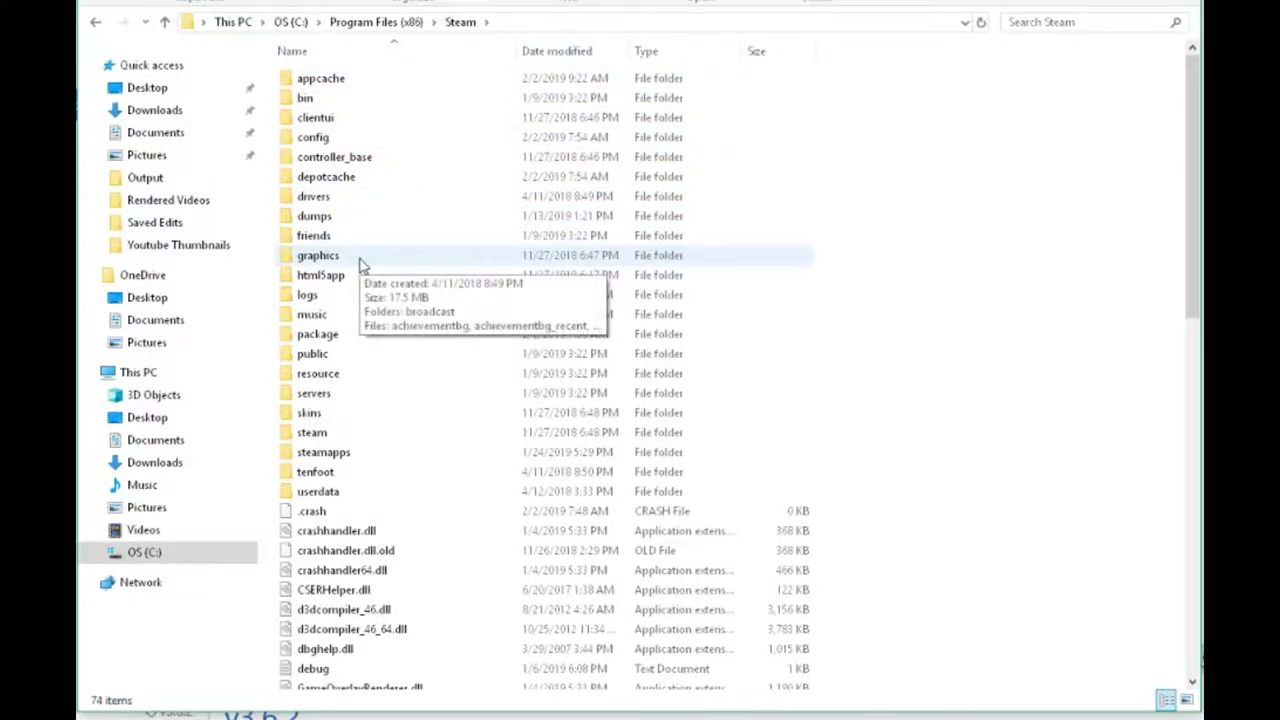
pyautogui.doubleClick(358, 458)
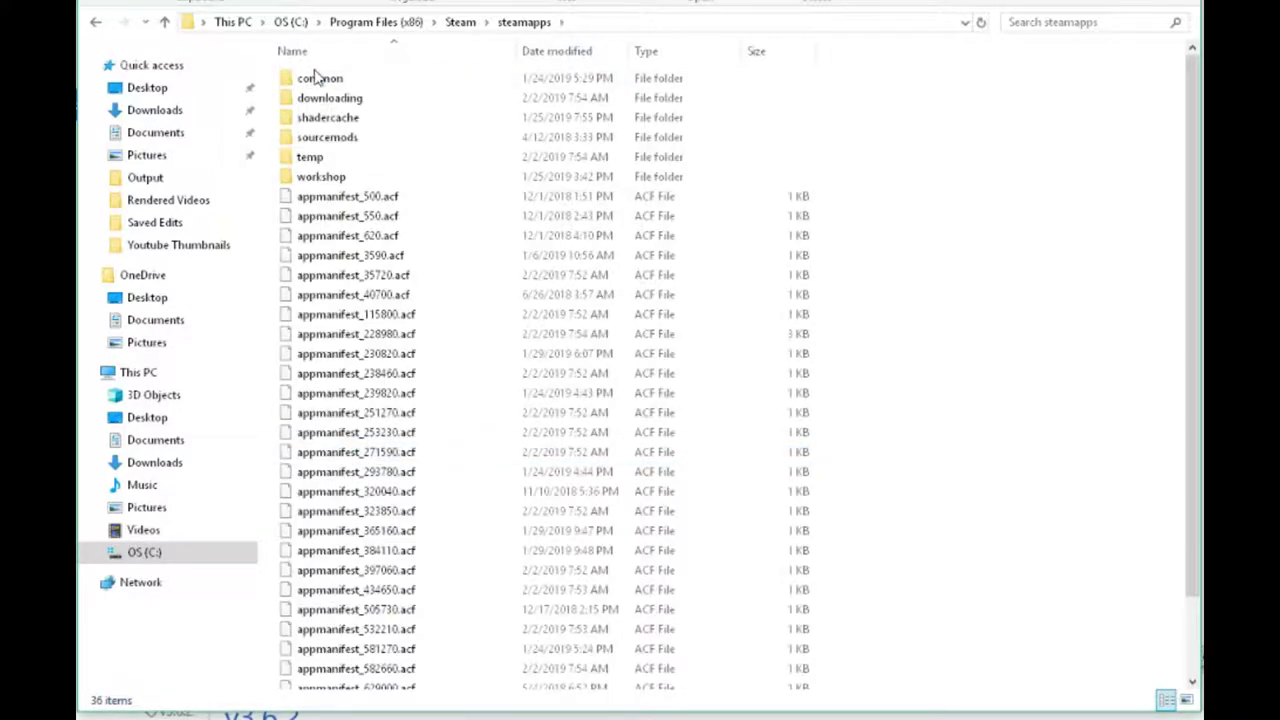
pyautogui.doubleClick(328, 84)
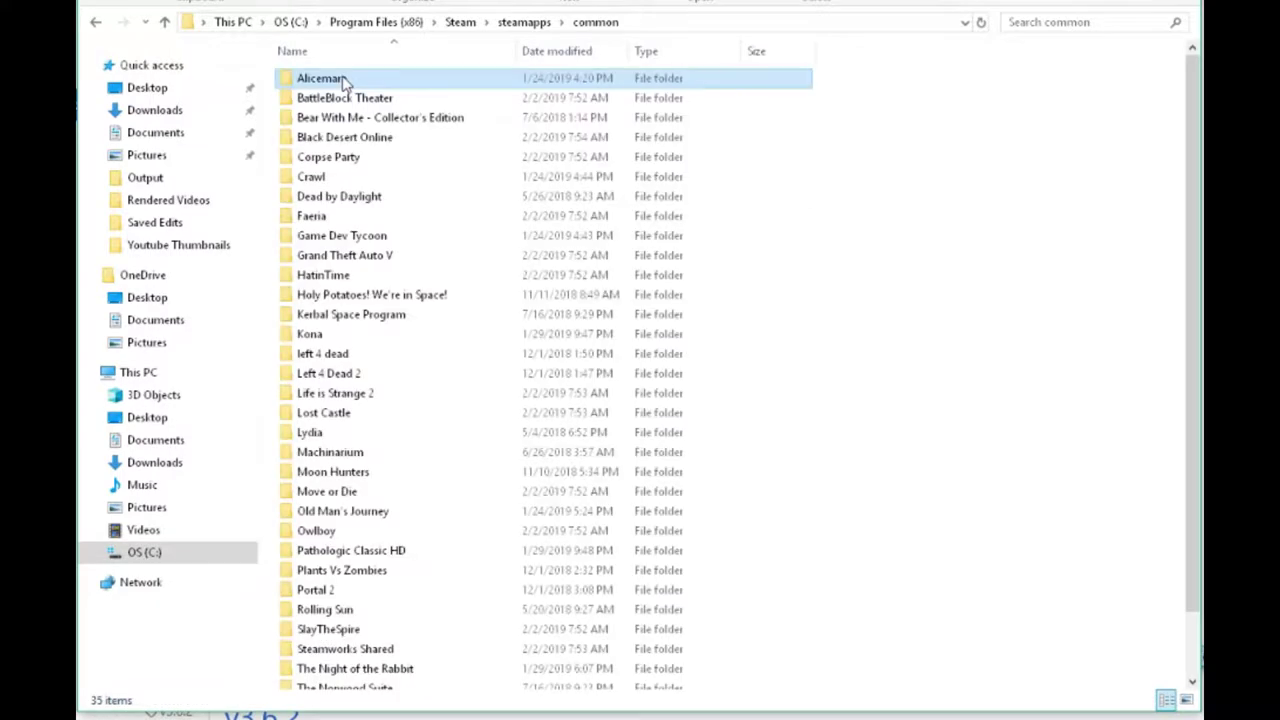
pyautogui.scroll(-2, 668, 208)
pyautogui.click(668, 206)
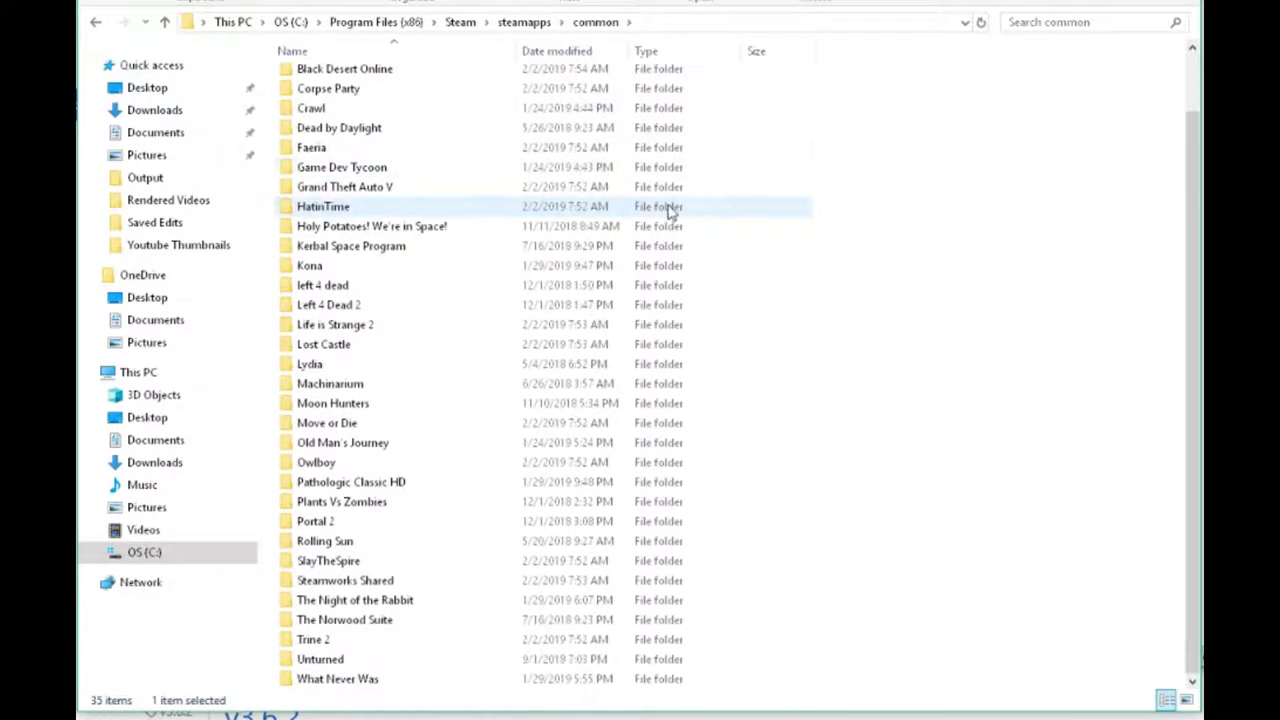
pyautogui.doubleClick(326, 562)
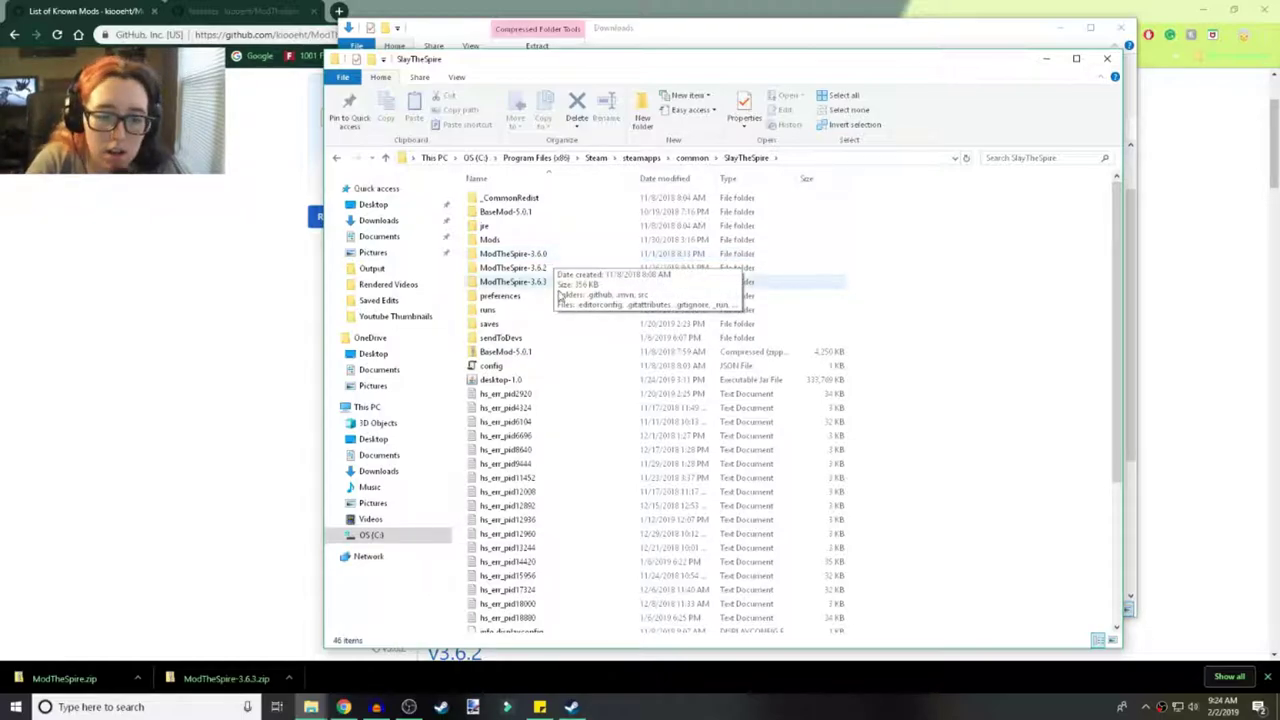
# Step: Move the SlayTheSpire window to the left and the Downloads window to the right
pyautogui.moveTo(714, 69); pyautogui.dragTo(414, 70)
pyautogui.click(840, 46)
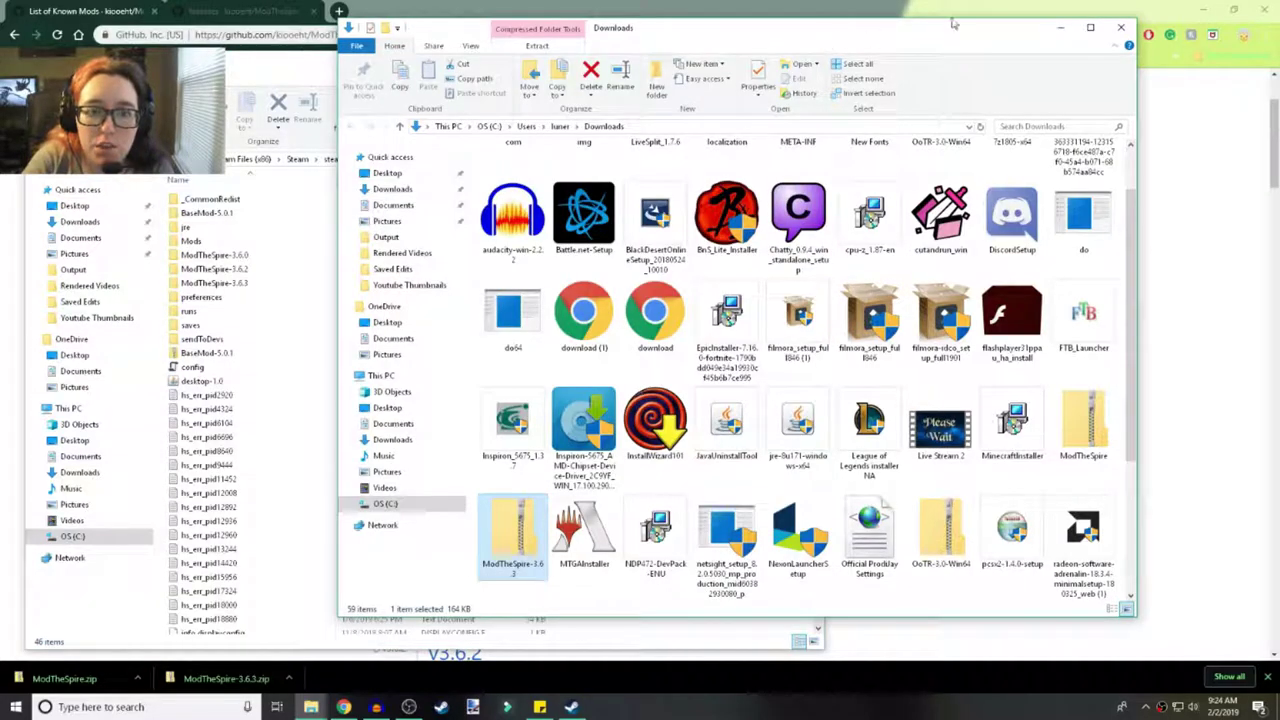
pyautogui.moveTo(838, 36); pyautogui.dragTo(962, 32)
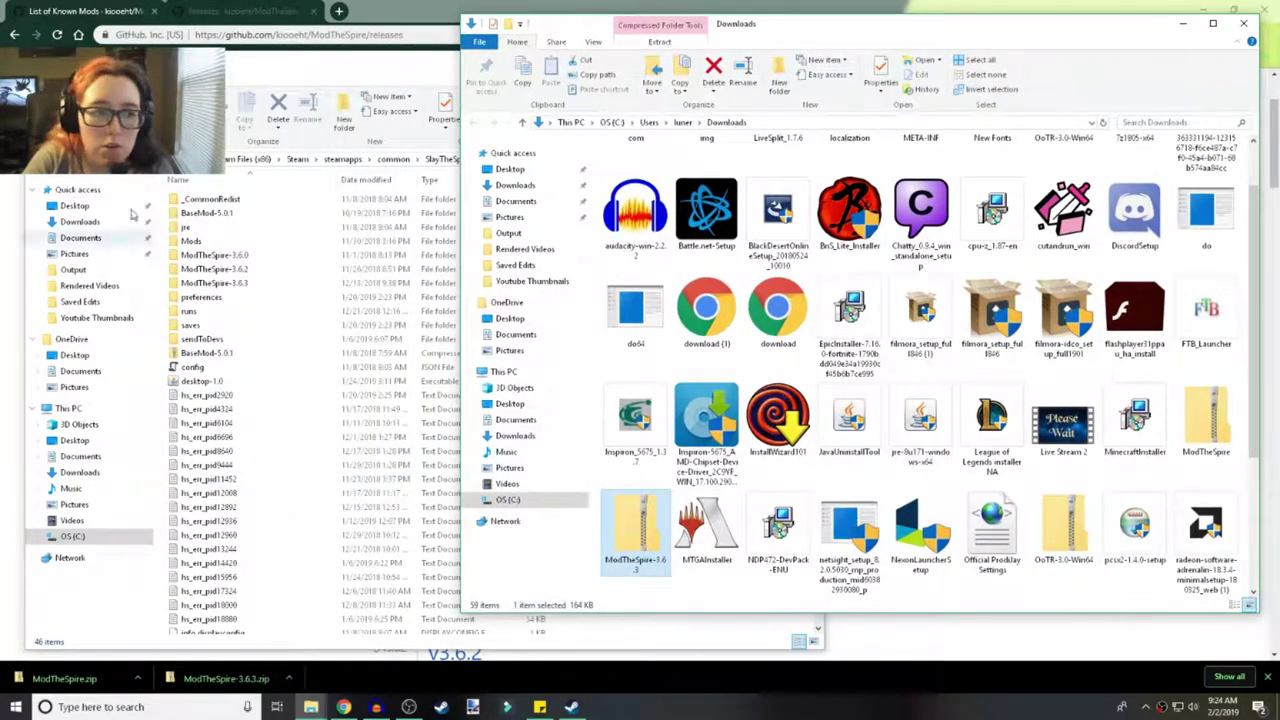
# Step: Show the source zip in Downloads and bring the Downloads window back to the front
pyautogui.click(290, 681)
pyautogui.click(329, 629)
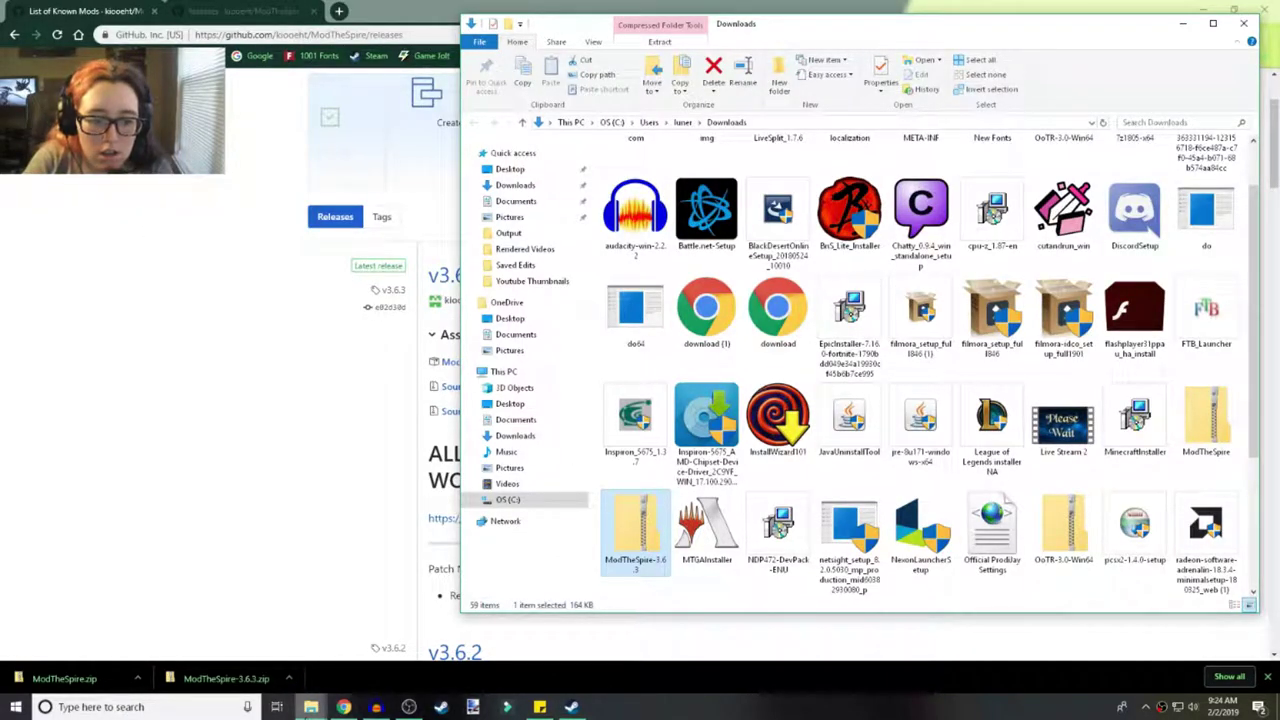
pyautogui.moveTo(311, 707)
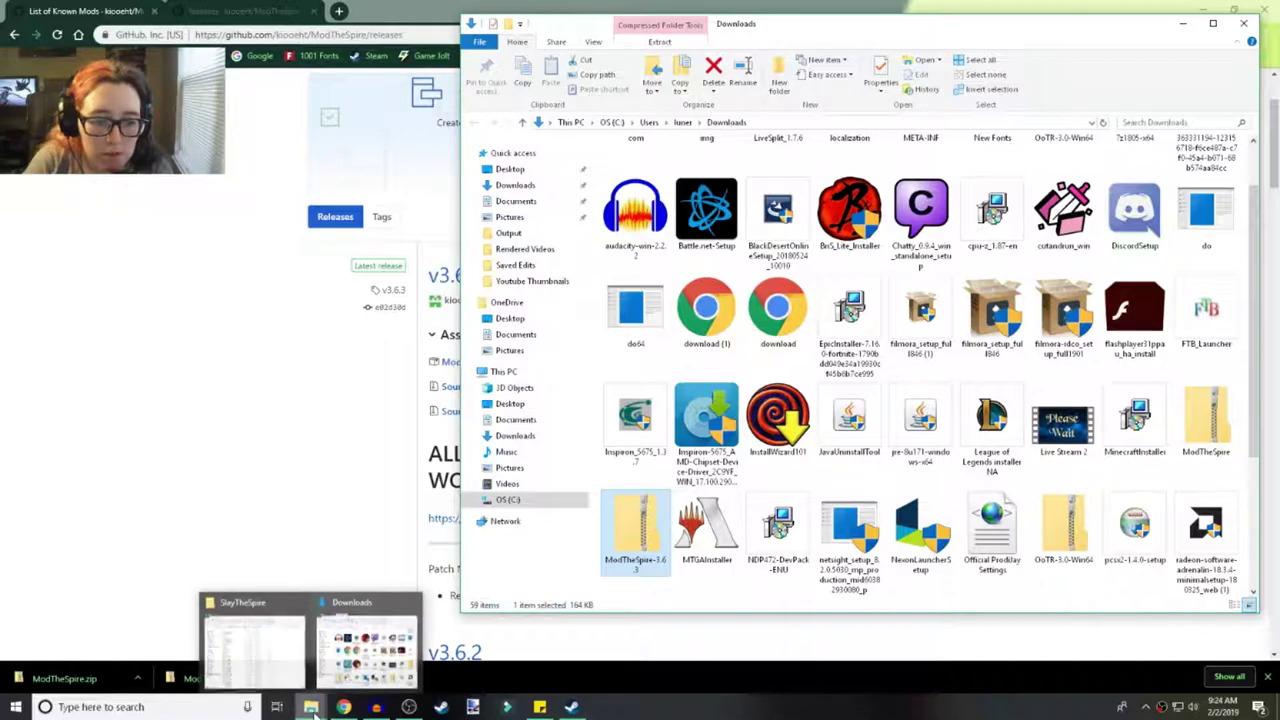
pyautogui.click(257, 643)
pyautogui.click(966, 60)
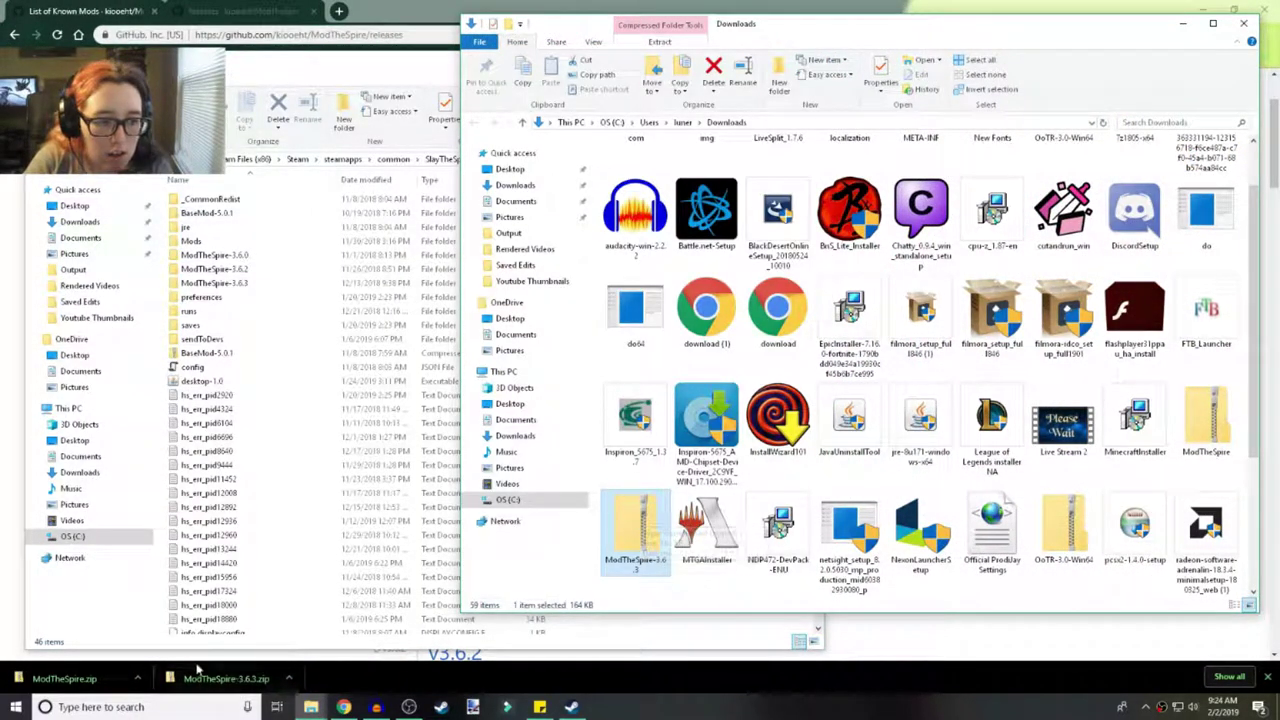
pyautogui.click(137, 678)
pyautogui.click(160, 641)
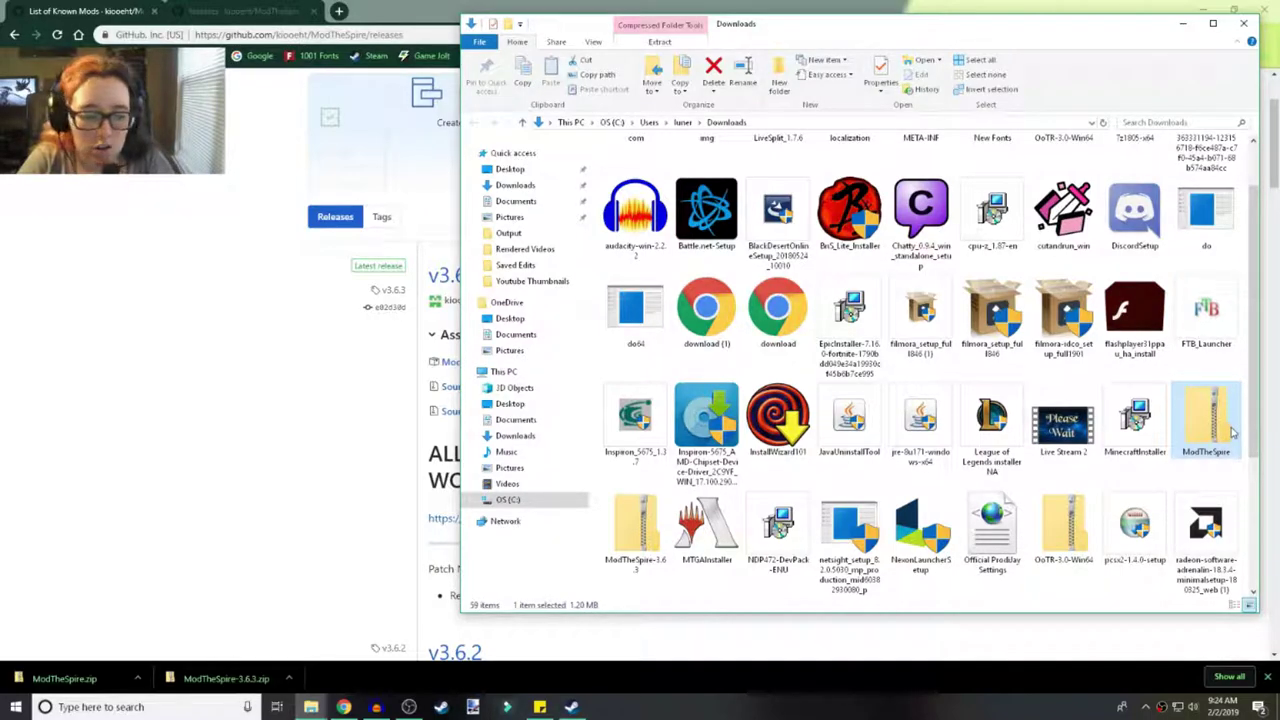
# Step: Select both ModTheSpire zips in Downloads and cut them
pyautogui.keyDown('ctrl'); pyautogui.click(627, 531); pyautogui.keyUp('ctrl')
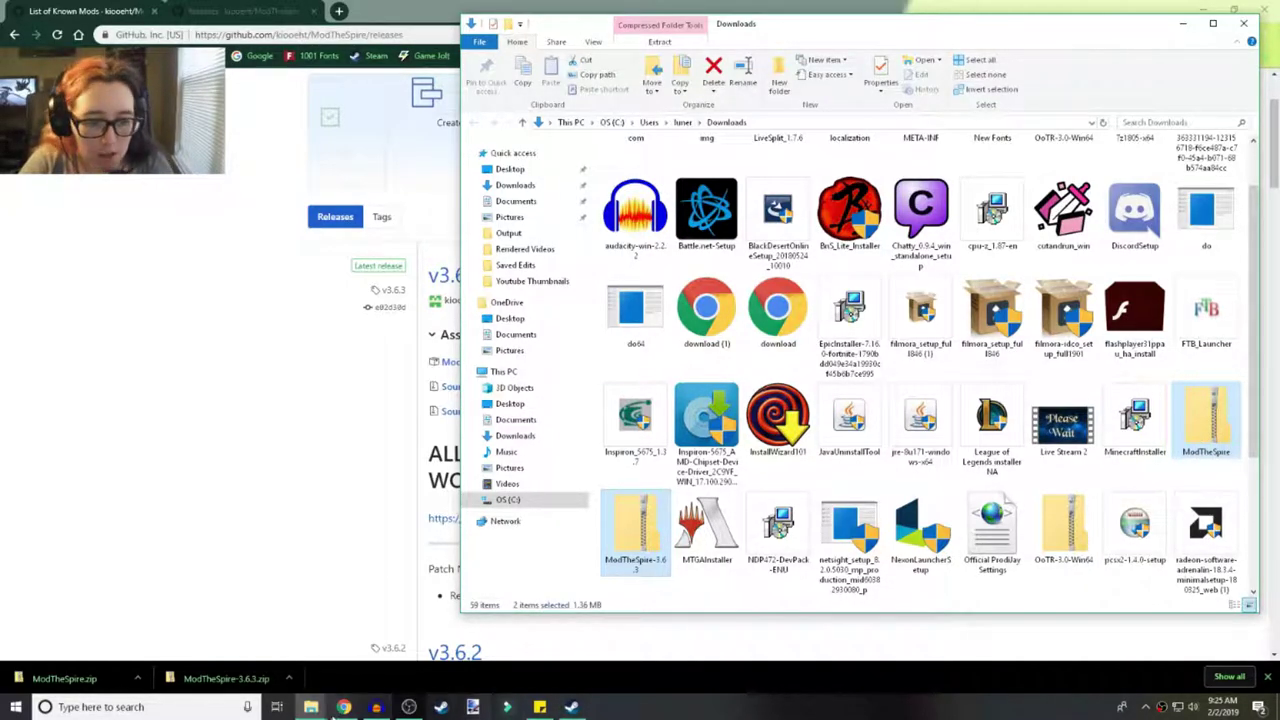
pyautogui.moveTo(315, 707)
pyautogui.click(252, 628)
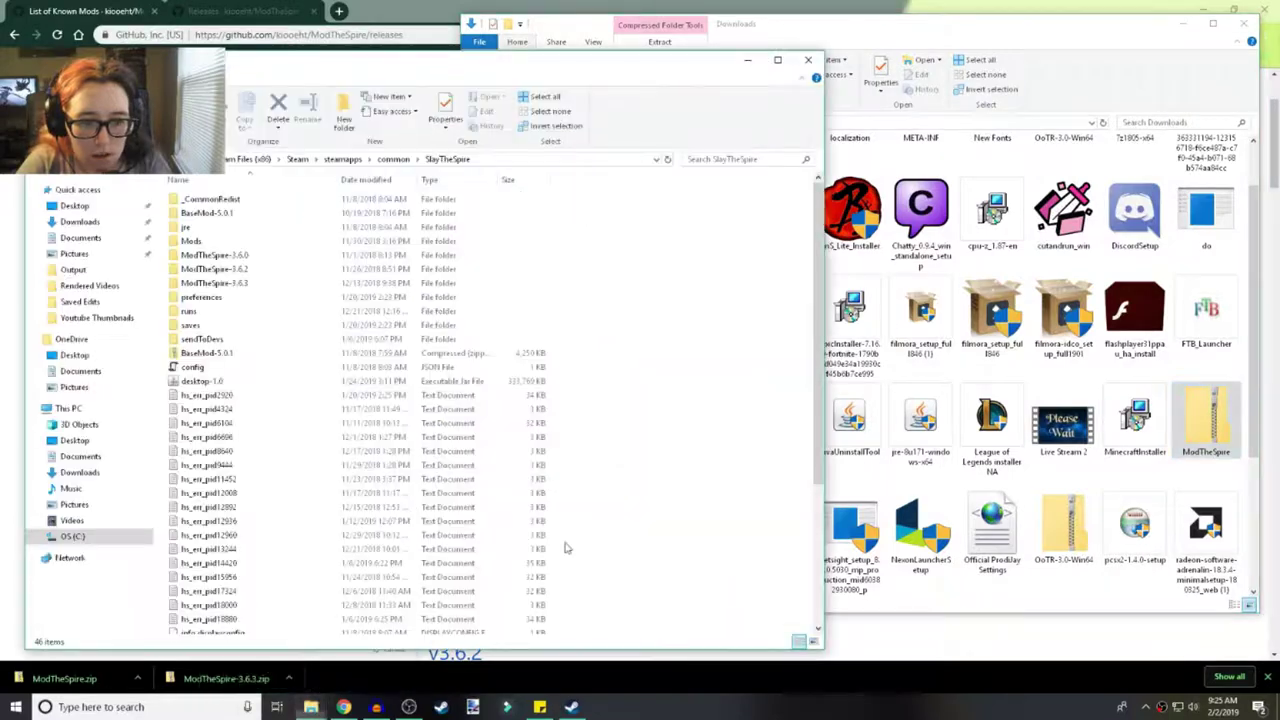
pyautogui.rightClick(1222, 405)
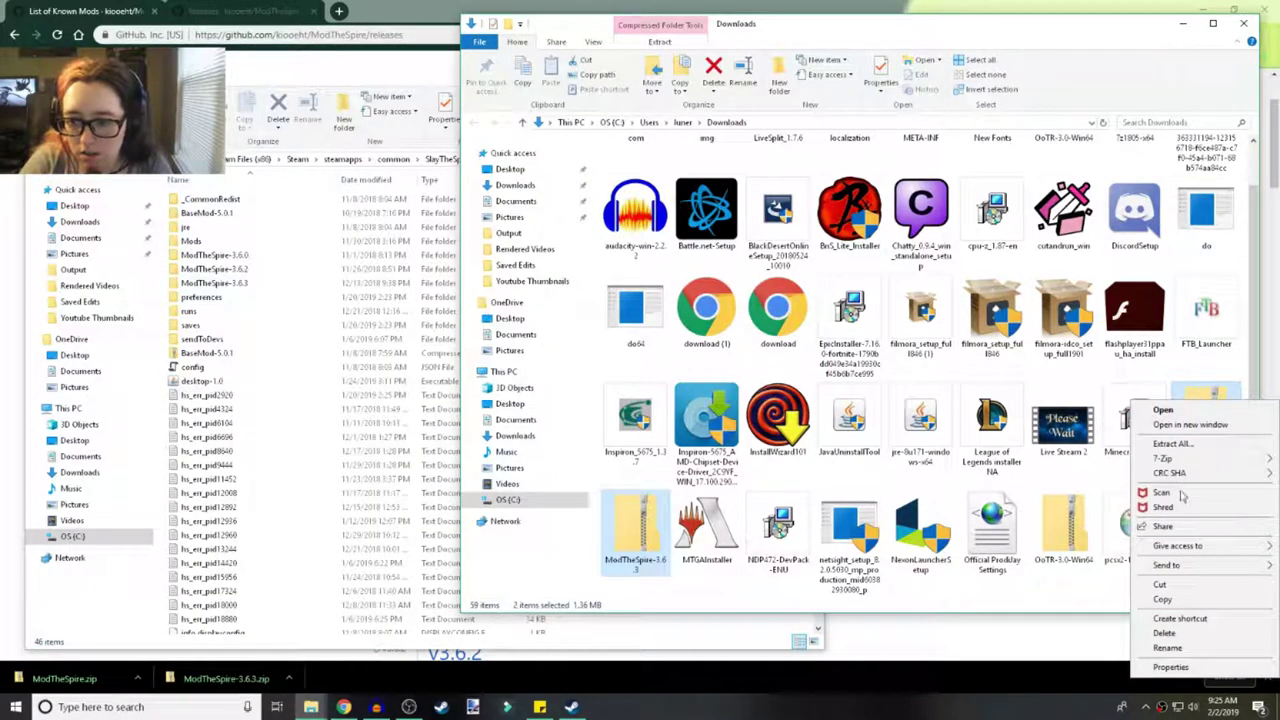
pyautogui.click(1170, 585)
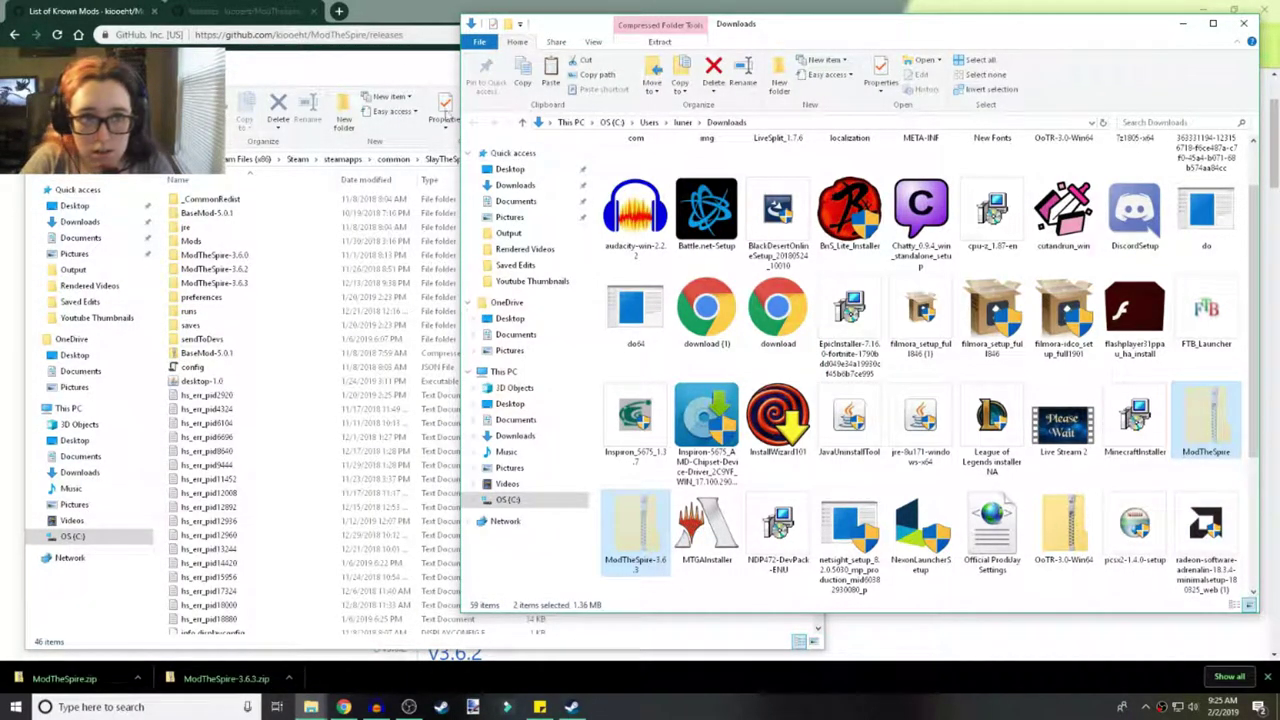
# Step: Paste the zips into SlayTheSpire, replacing the same-named files there
pyautogui.click(367, 77)
pyautogui.rightClick(668, 279)
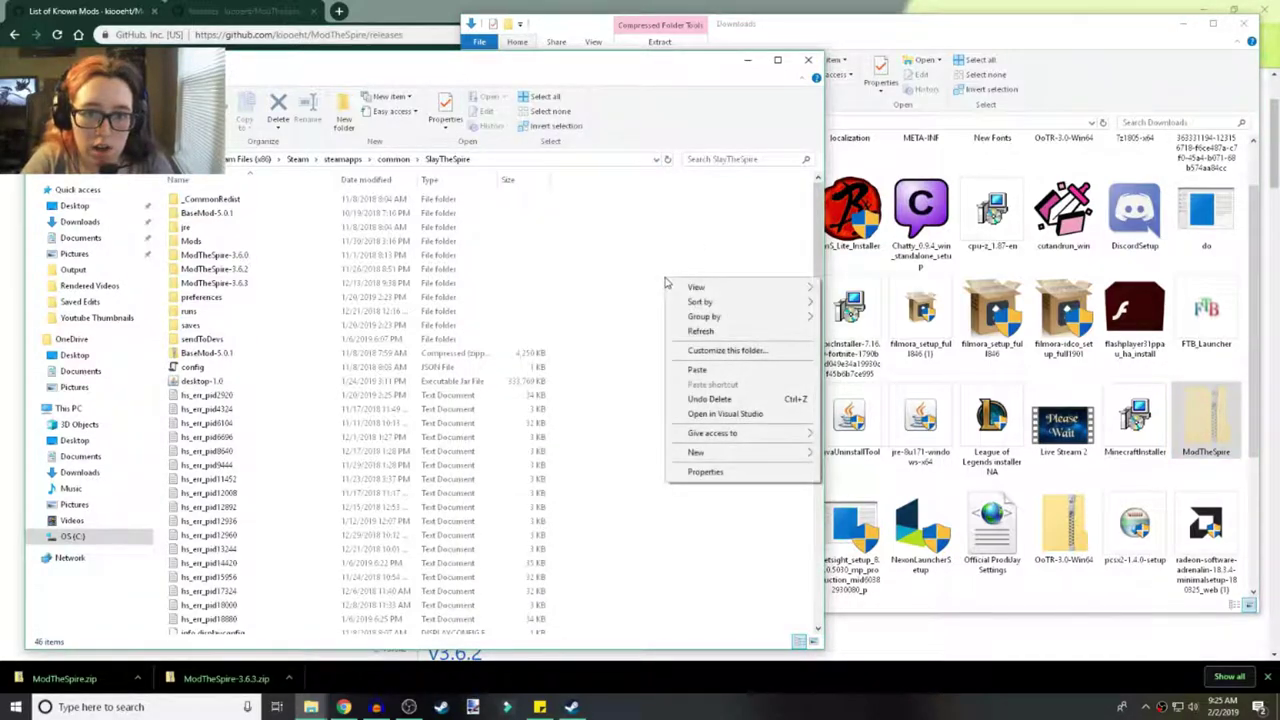
pyautogui.moveTo(716, 376); pyautogui.dragTo(716, 376)
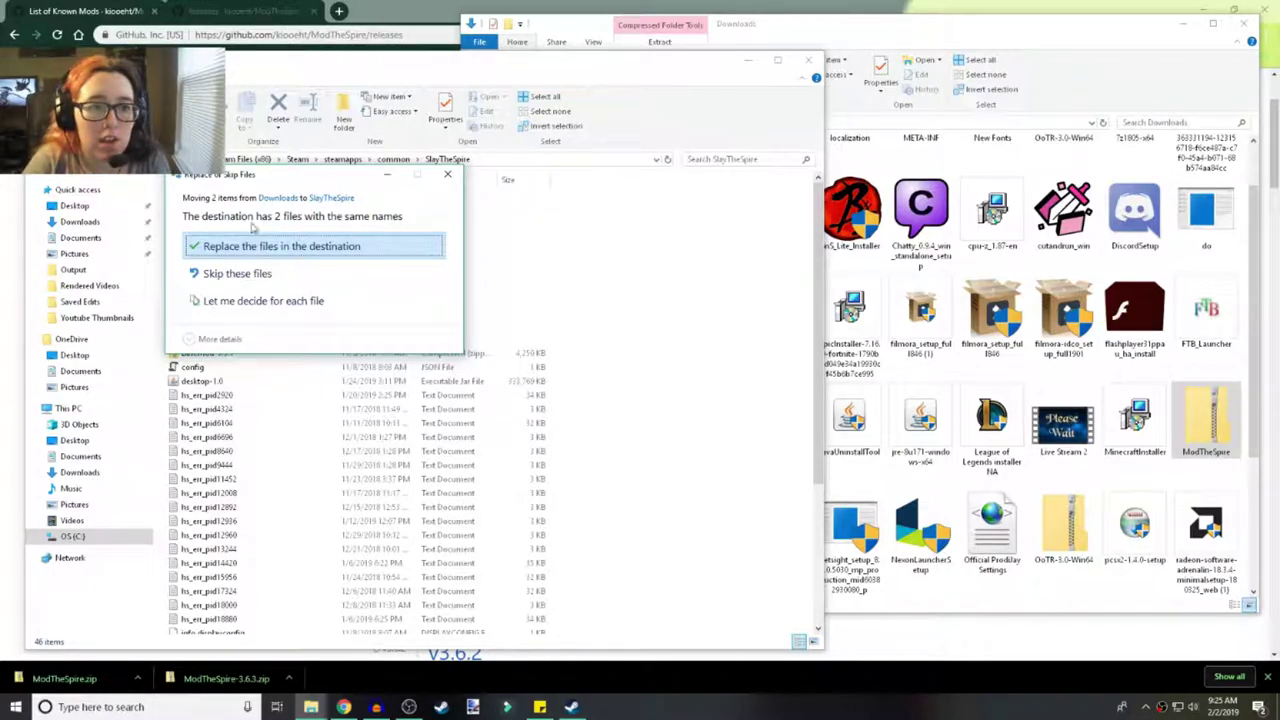
pyautogui.click(295, 253)
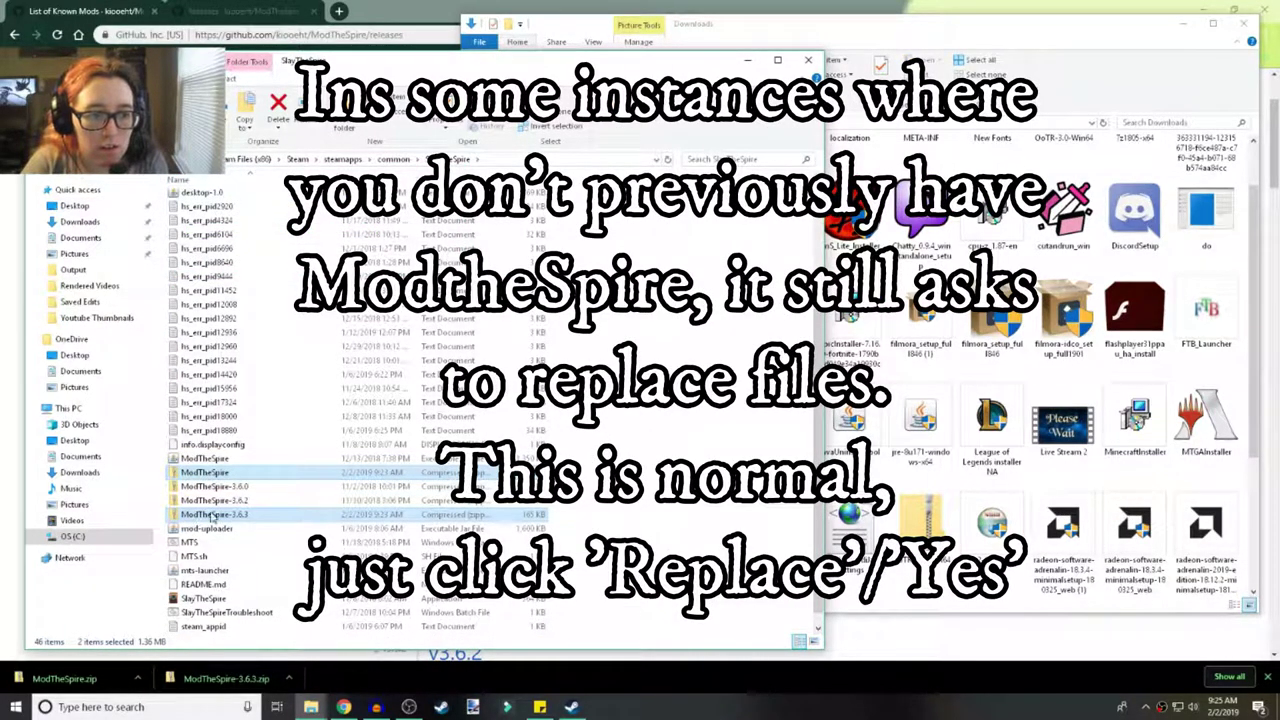
# Step: Extract the ModTheSpire zip here with 7-Zip, choosing Yes to All to overwrite
pyautogui.rightClick(212, 474)
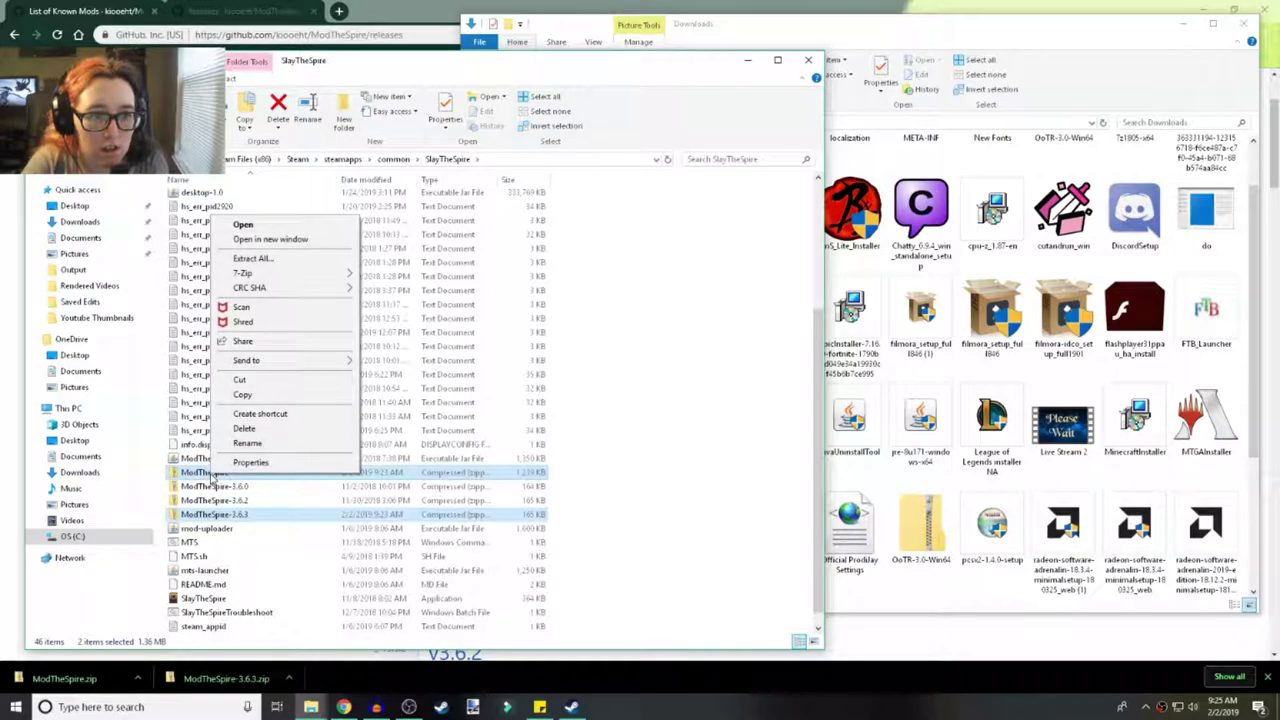
pyautogui.moveTo(250, 276)
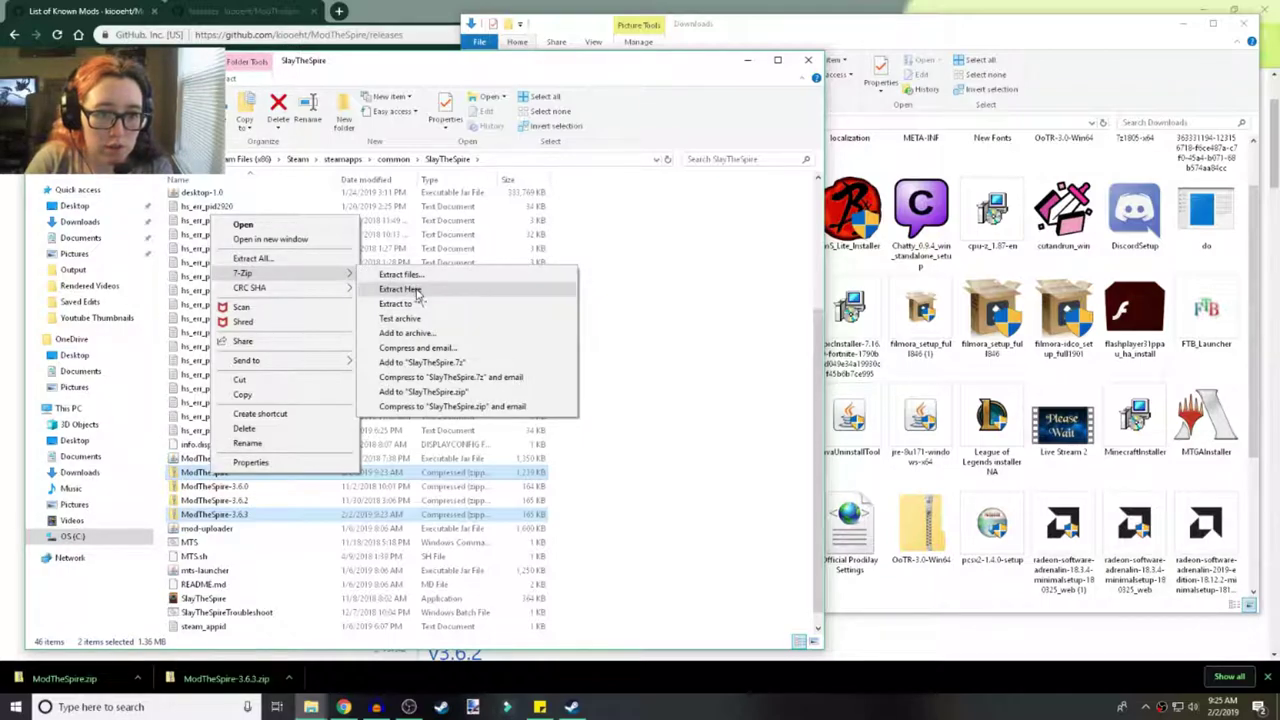
pyautogui.click(441, 291)
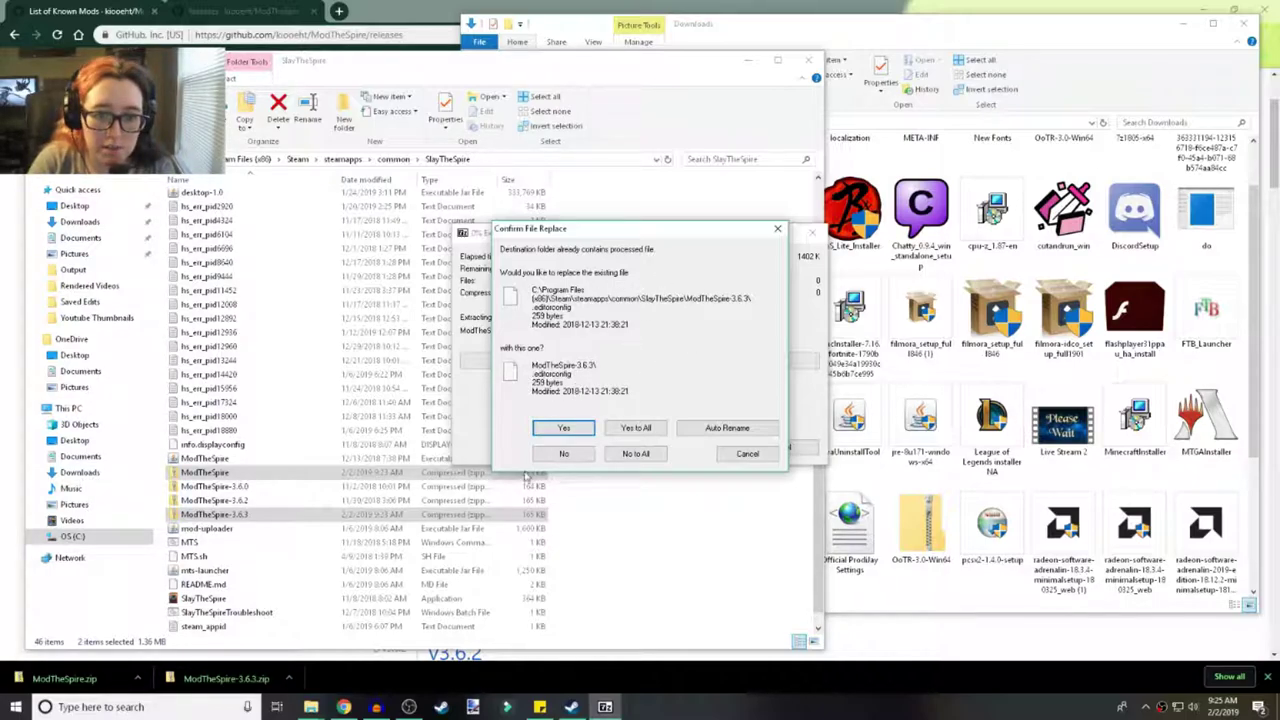
pyautogui.click(636, 428)
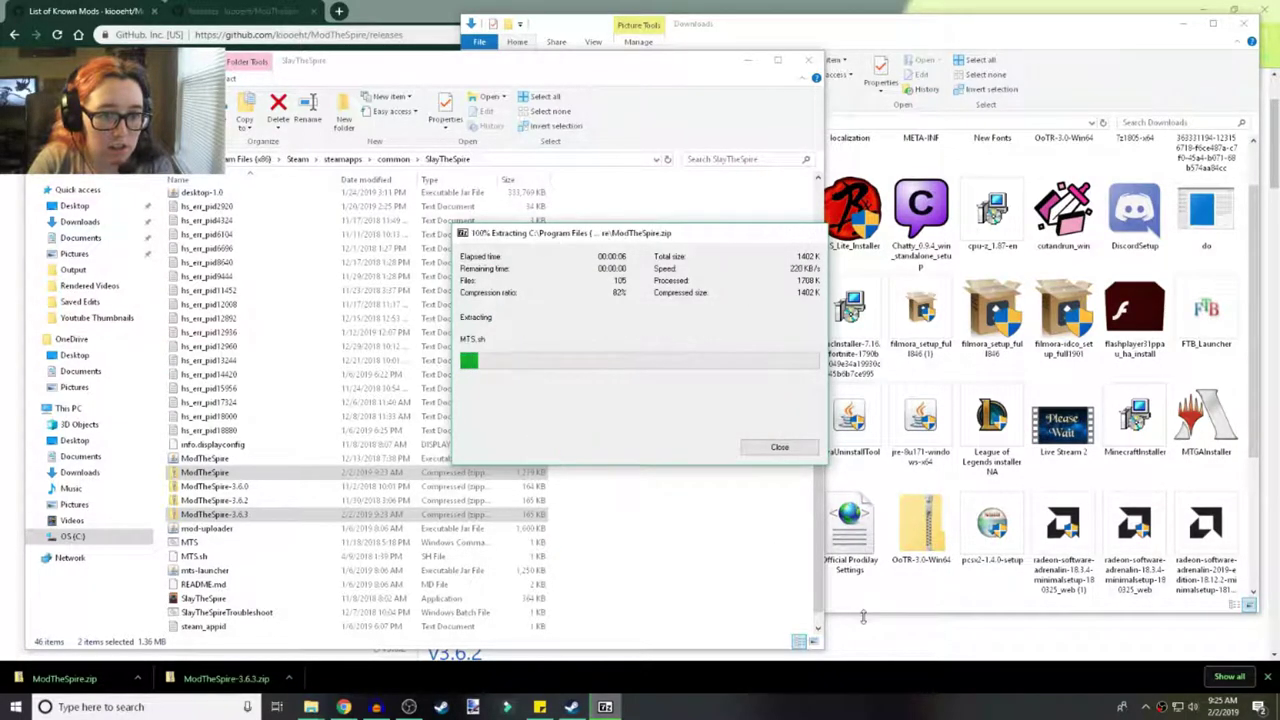
pyautogui.scroll(-1, 637, 340)
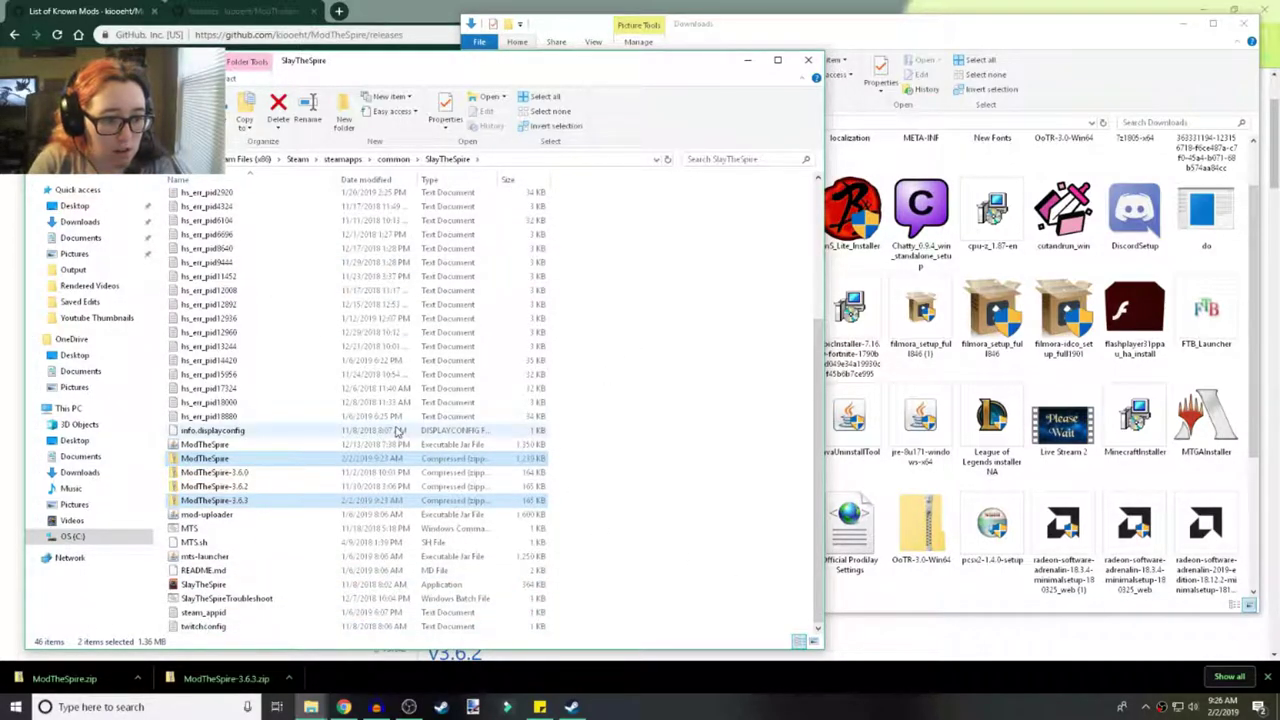
# Step: Create a new folder, try naming it 'Mods', and decline merging with the existing Mods
pyautogui.scroll(5, 253, 380)
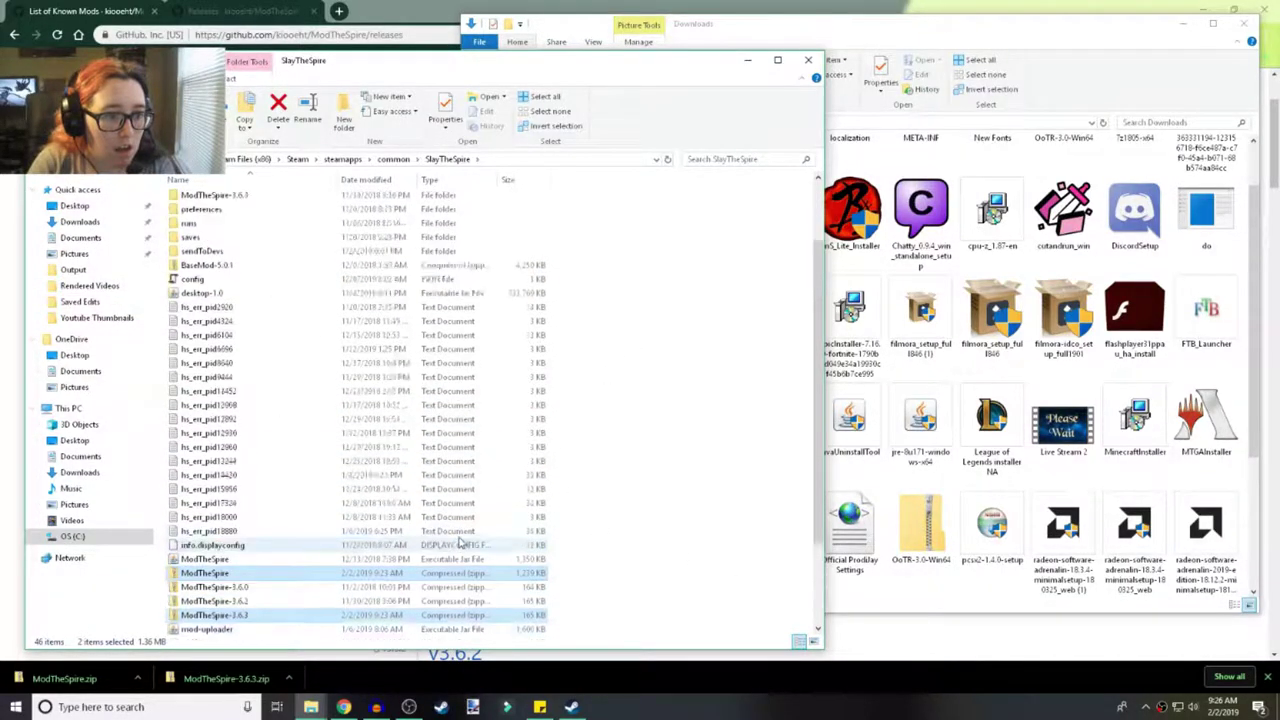
pyautogui.click(190, 241)
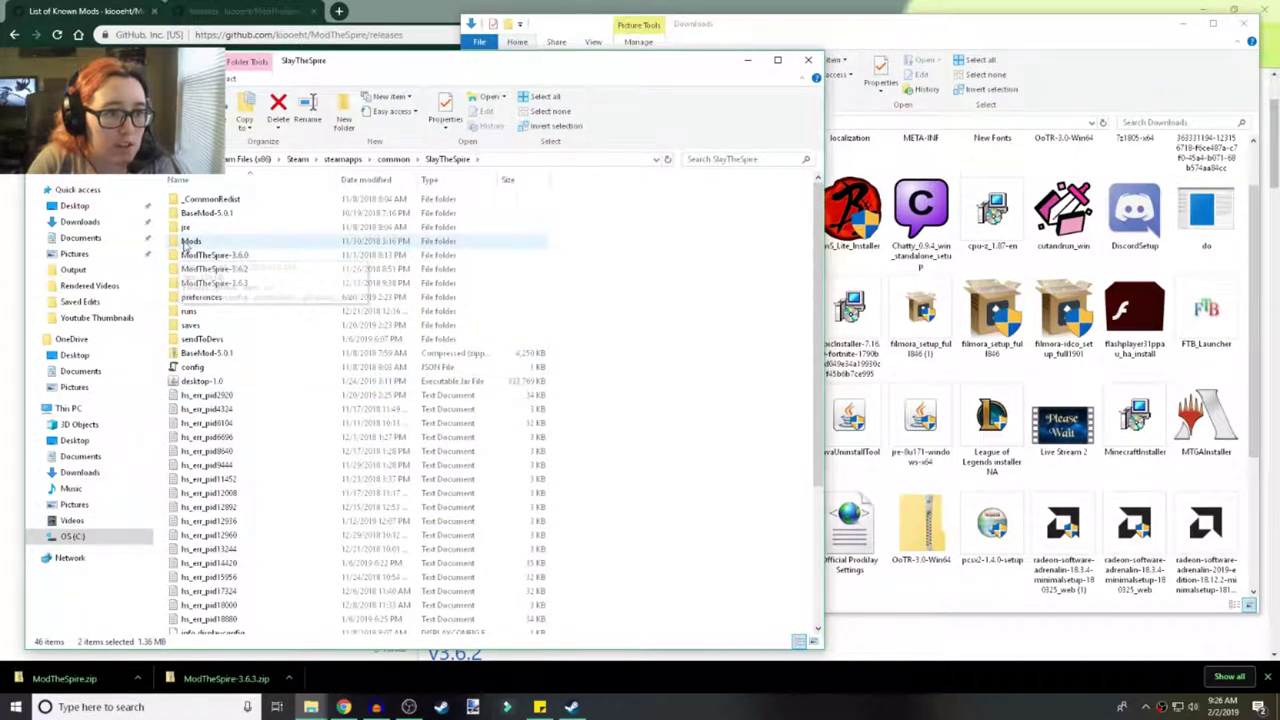
pyautogui.rightClick(622, 250)
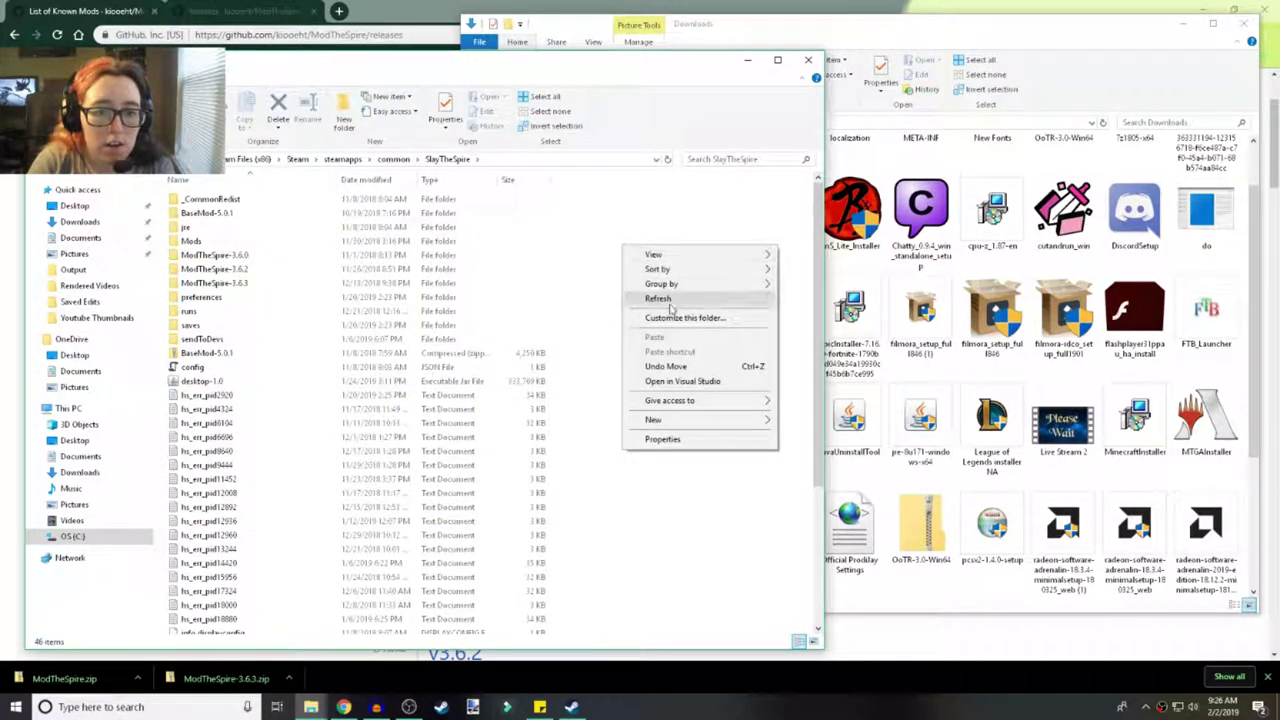
pyautogui.moveTo(660, 425)
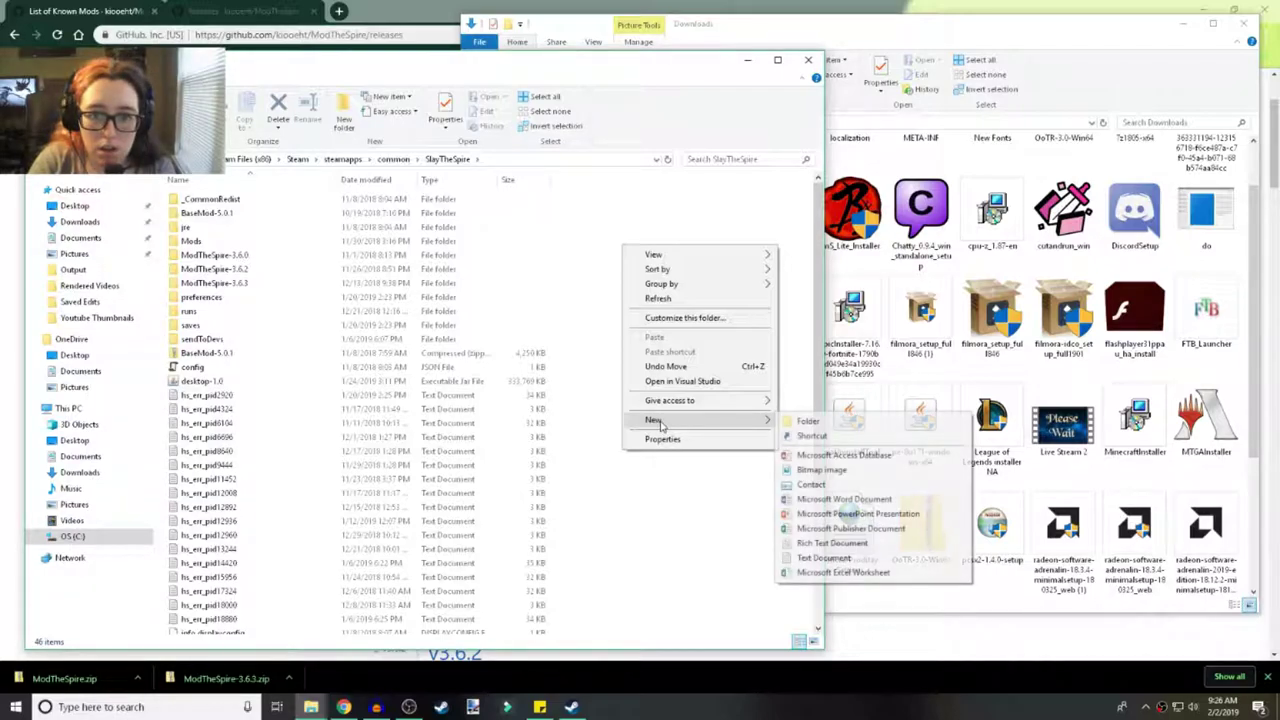
pyautogui.click(801, 421)
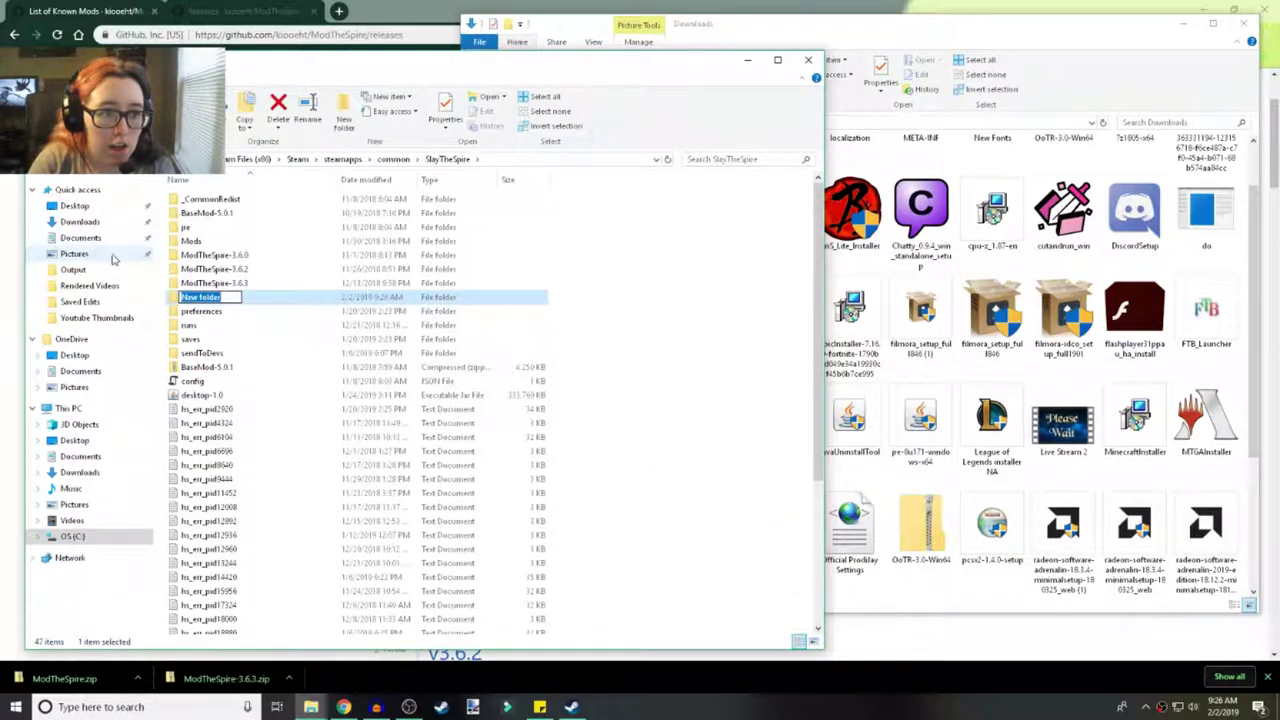
pyautogui.write('Mods')
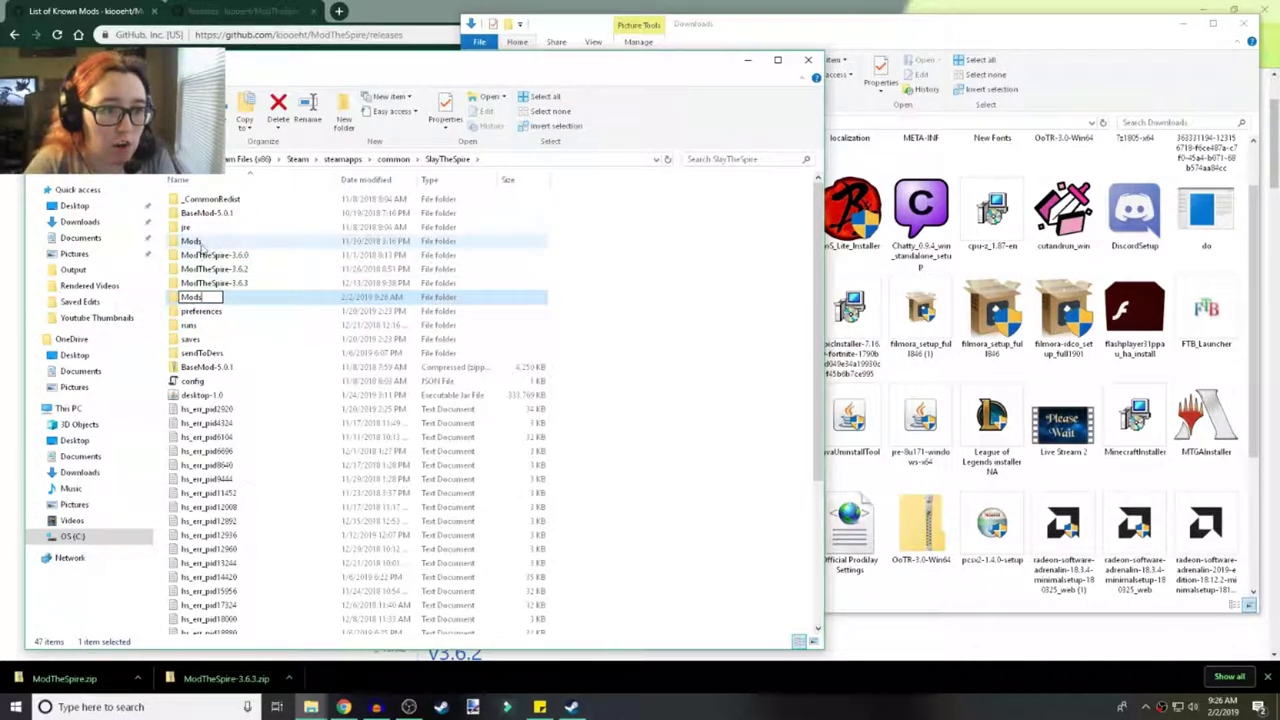
pyautogui.press('Return')
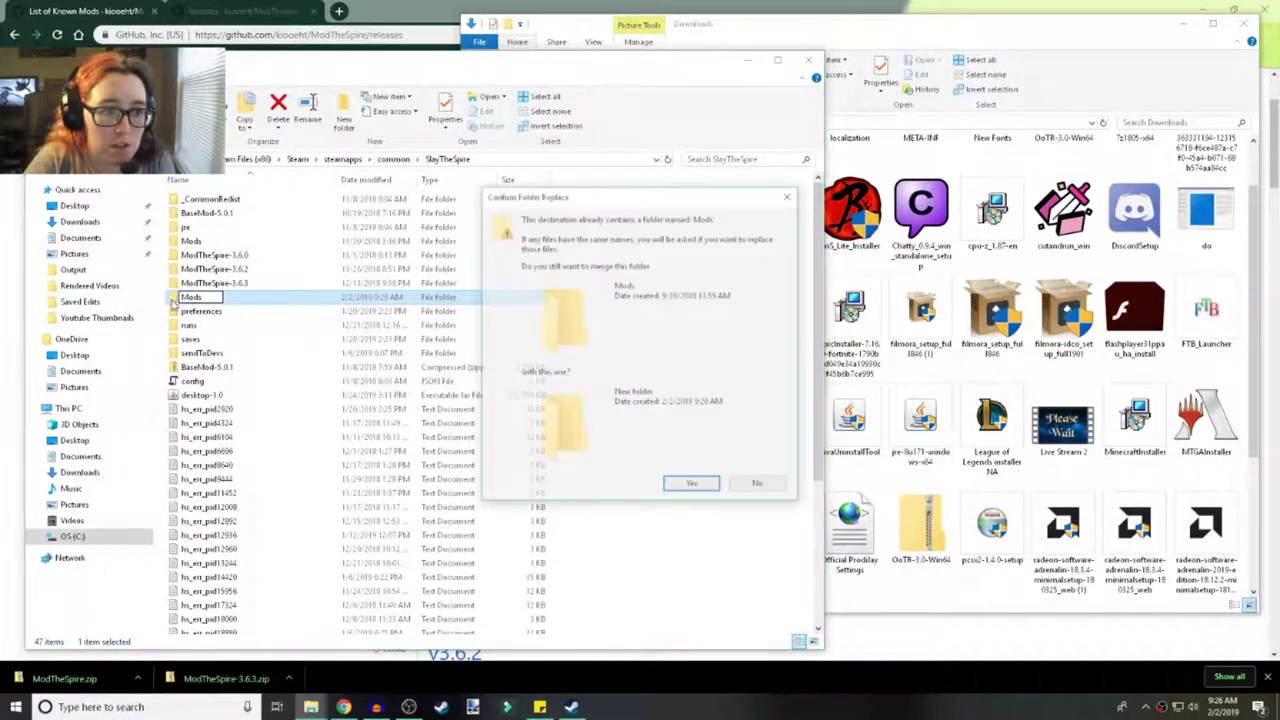
pyautogui.click(770, 485)
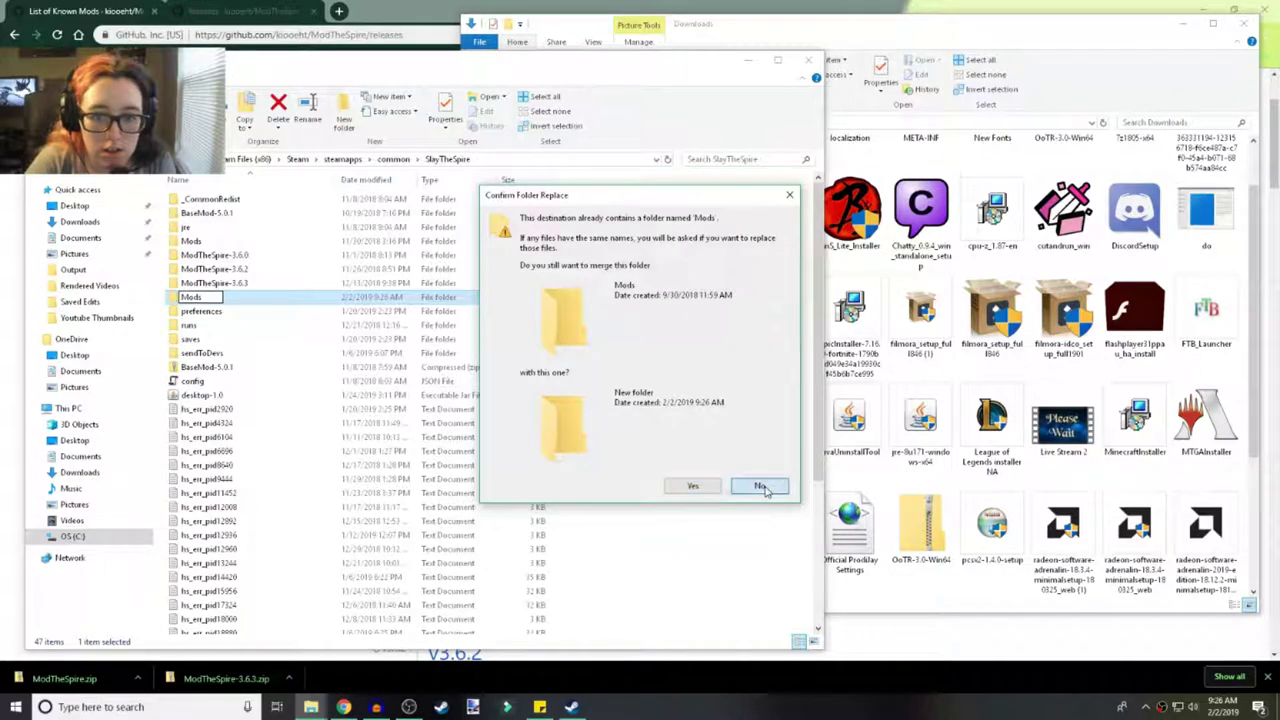
# Step: Delete the leftover New folder
pyautogui.rightClick(180, 299)
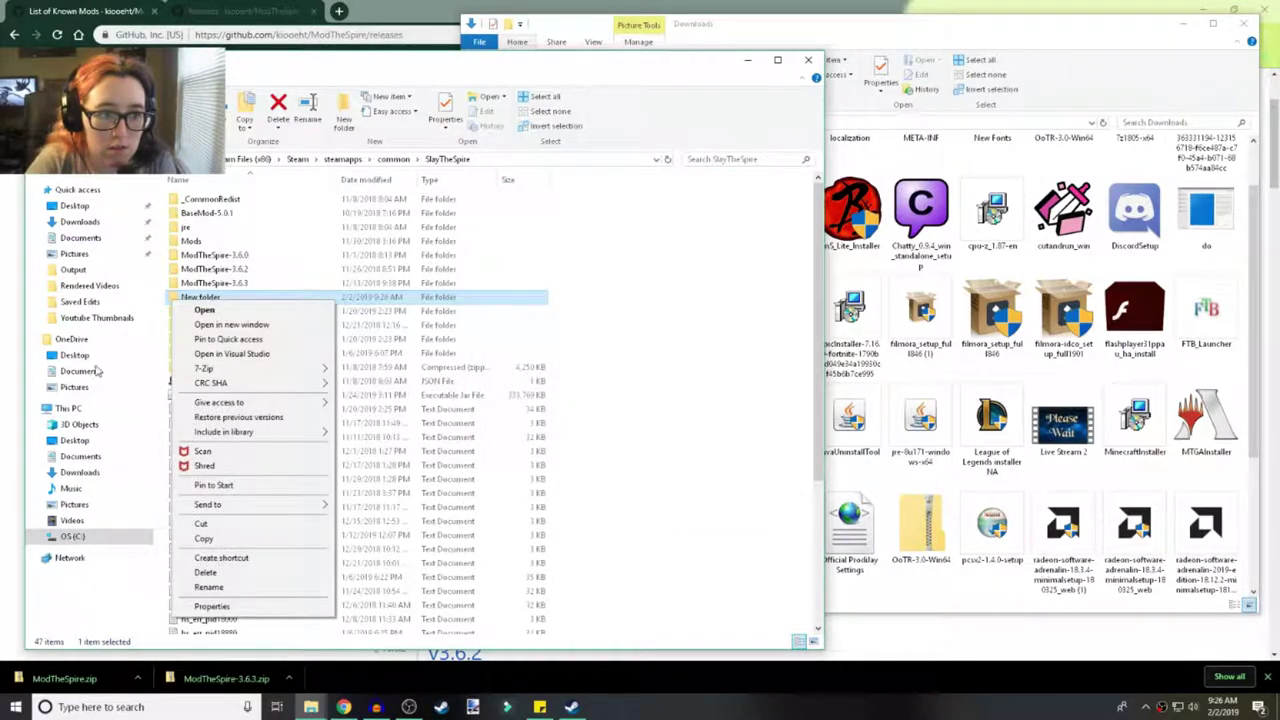
pyautogui.click(229, 572)
pyautogui.click(704, 408)
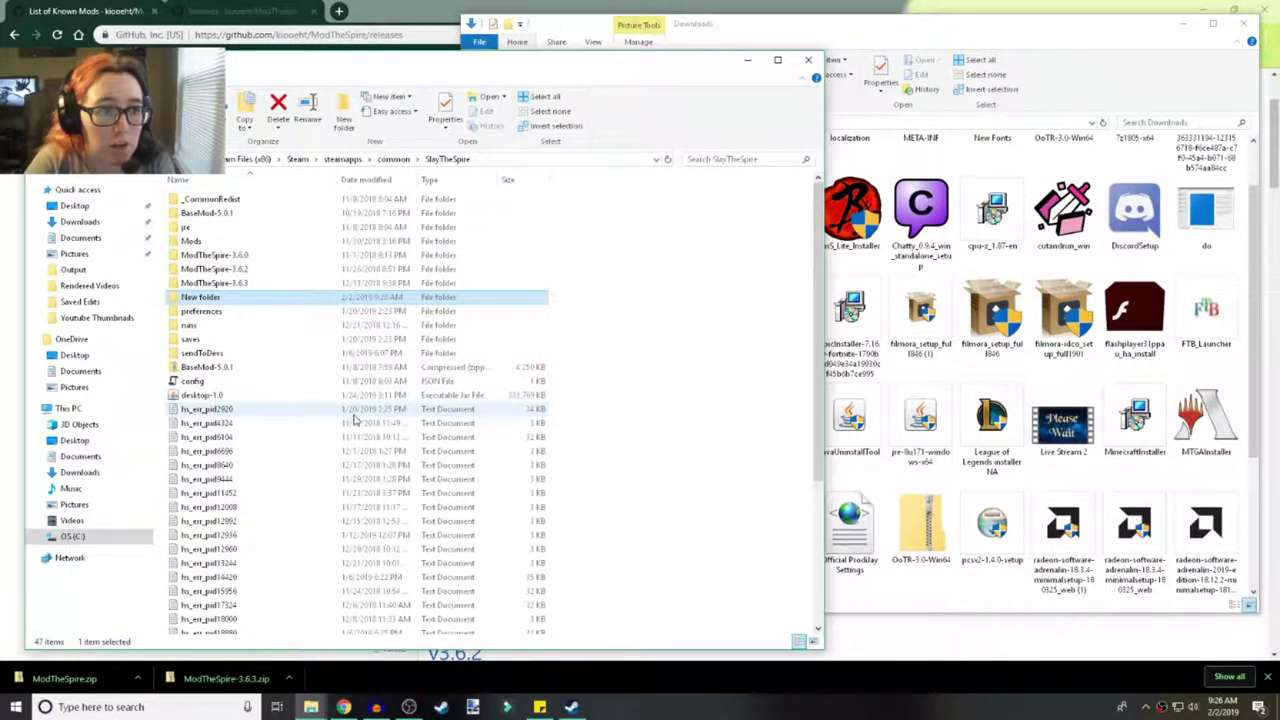
# Step: Open the existing Mods folder and scroll through its mod folders
pyautogui.click(183, 242)
pyautogui.doubleClick(181, 243)
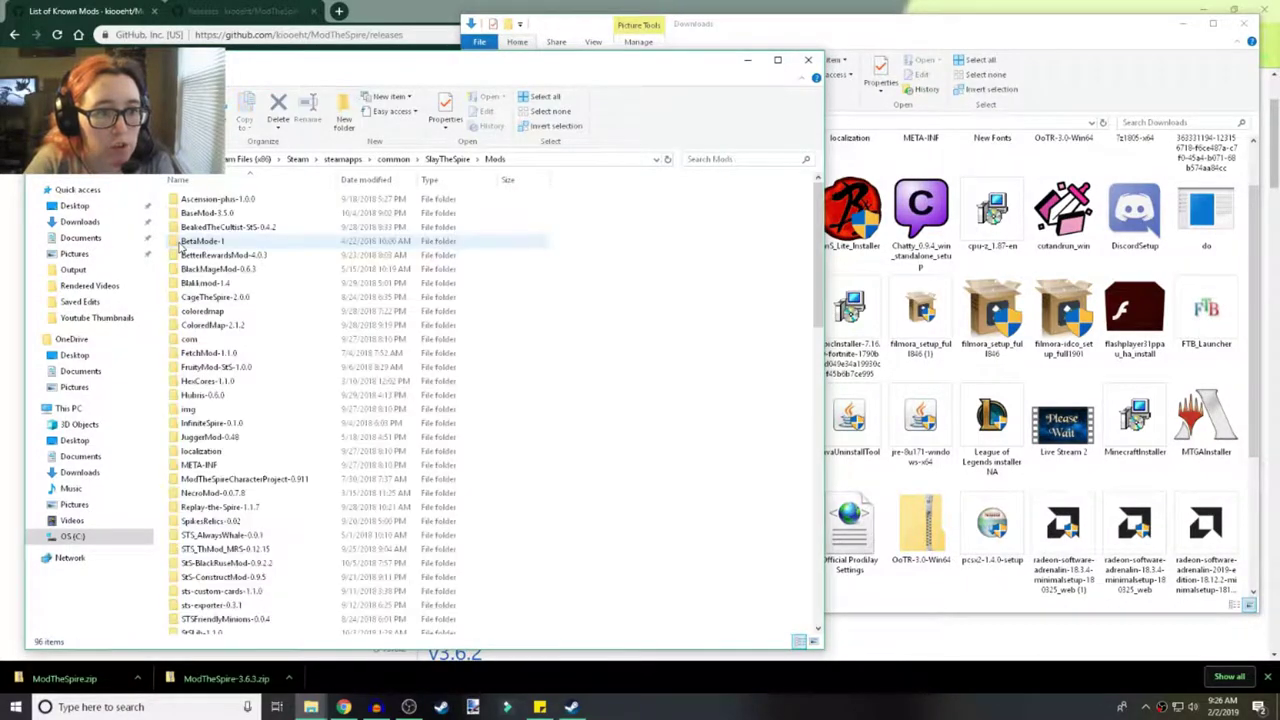
pyautogui.scroll(-2, 224, 231)
pyautogui.scroll(-6, 228, 233)
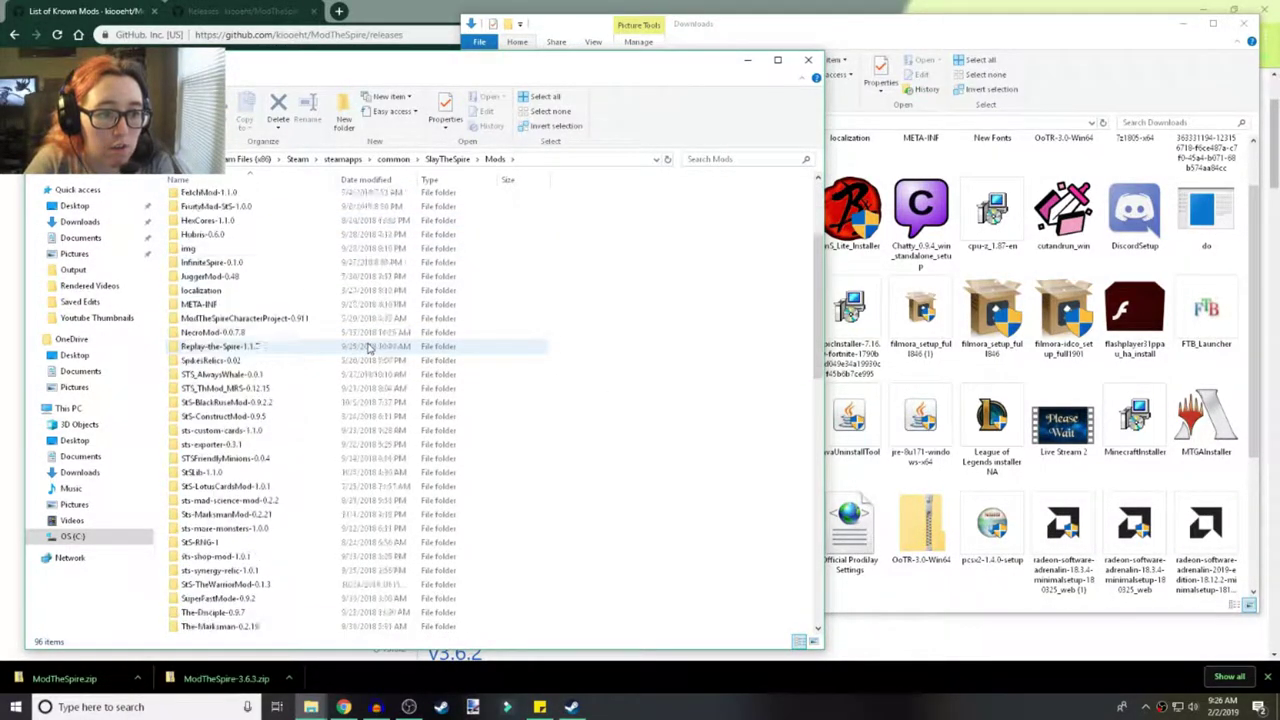